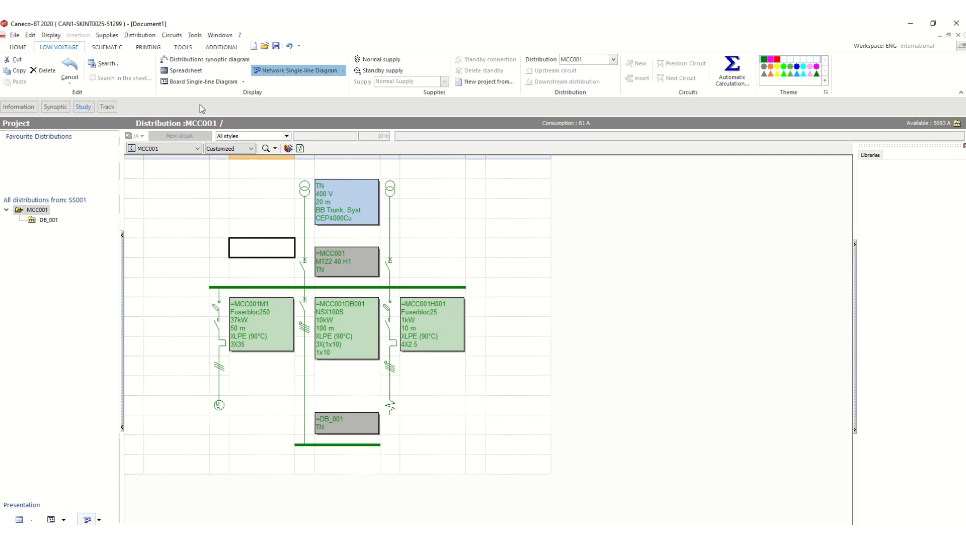
# - Switch the MCC001 view from the network diagram to the circuit spreadsheet
pyautogui.click(178, 74)
# - Check the consumption of the motor (37 kW), board (10 kW) and heating (1 kW) circuits
pyautogui.click(194, 186)
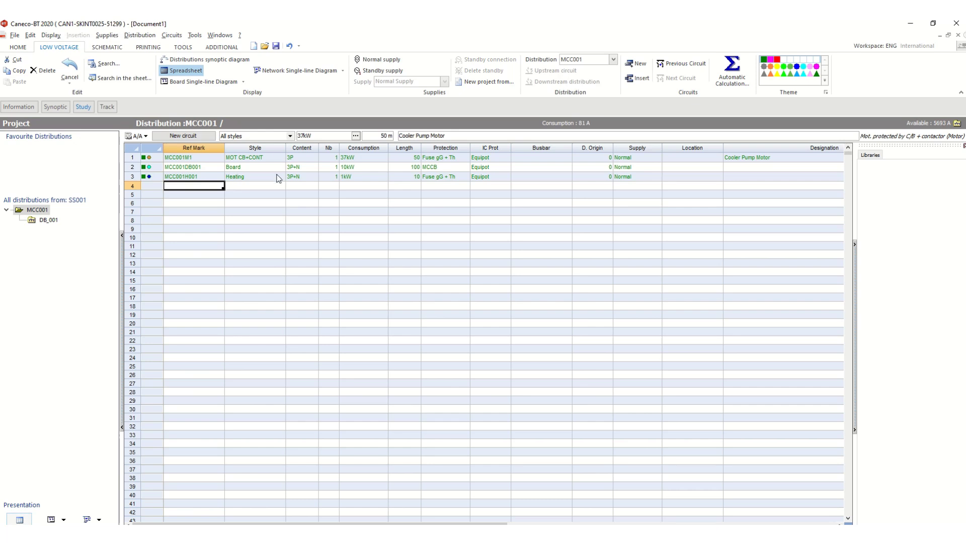
pyautogui.click(369, 195)
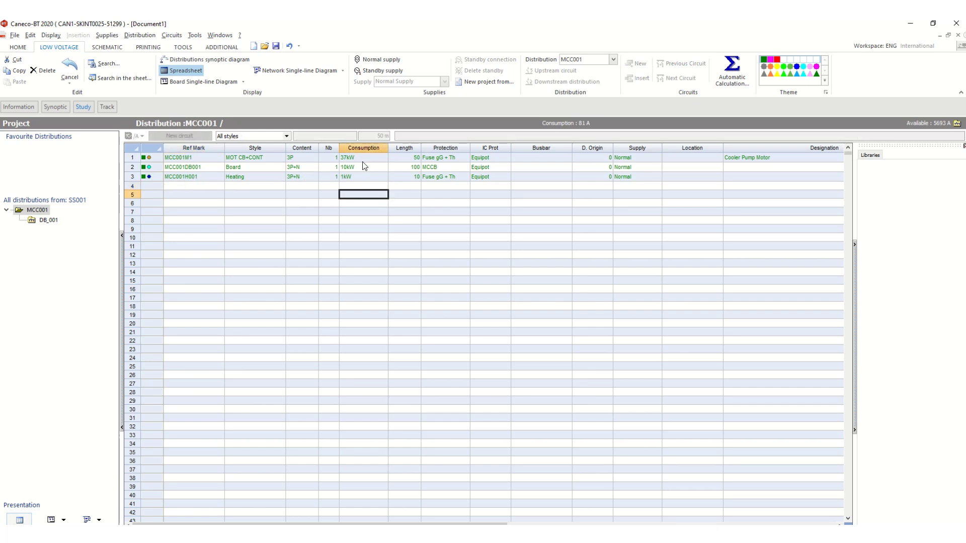
pyautogui.click(366, 158)
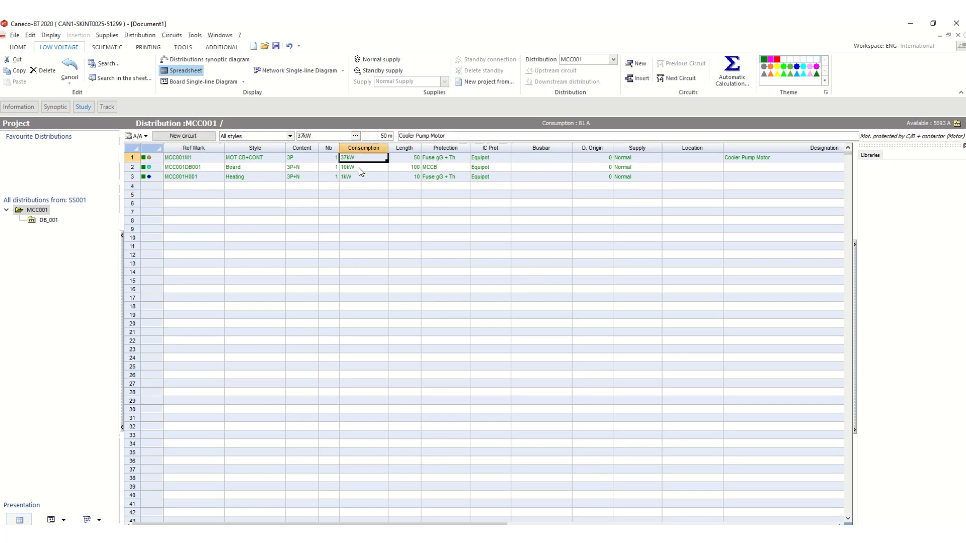
pyautogui.click(363, 170)
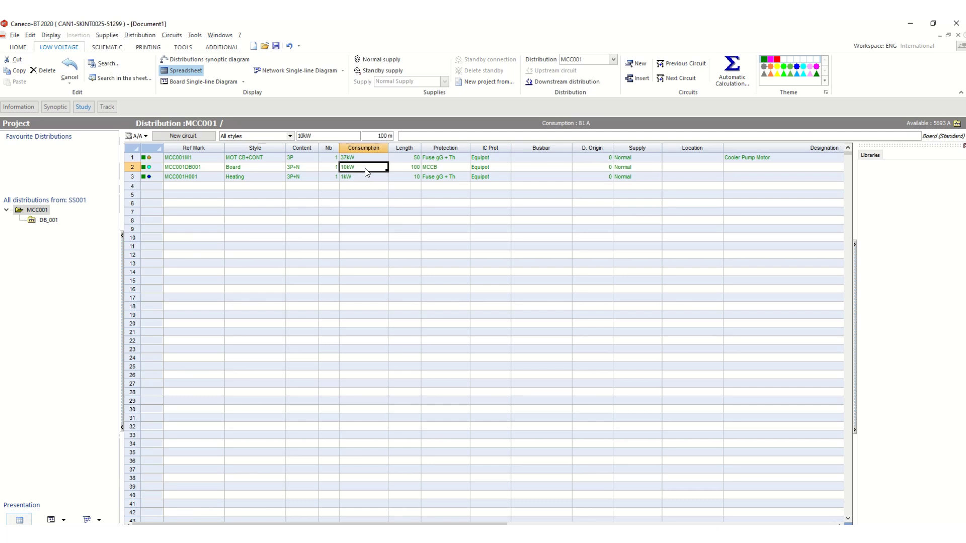
pyautogui.click(361, 178)
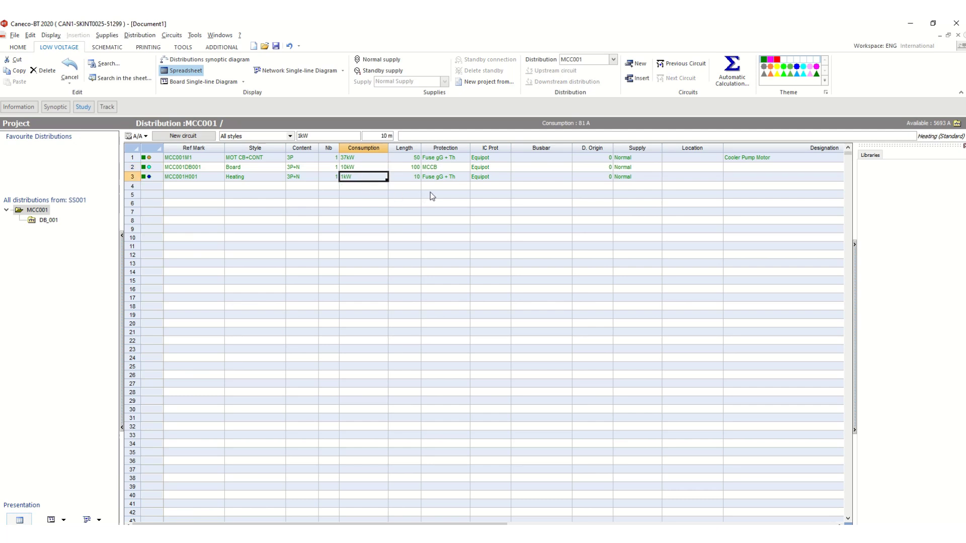
# - Check the motor circuit's protection entry, then display the MCC001 board single-line diagram
pyautogui.click(444, 156)
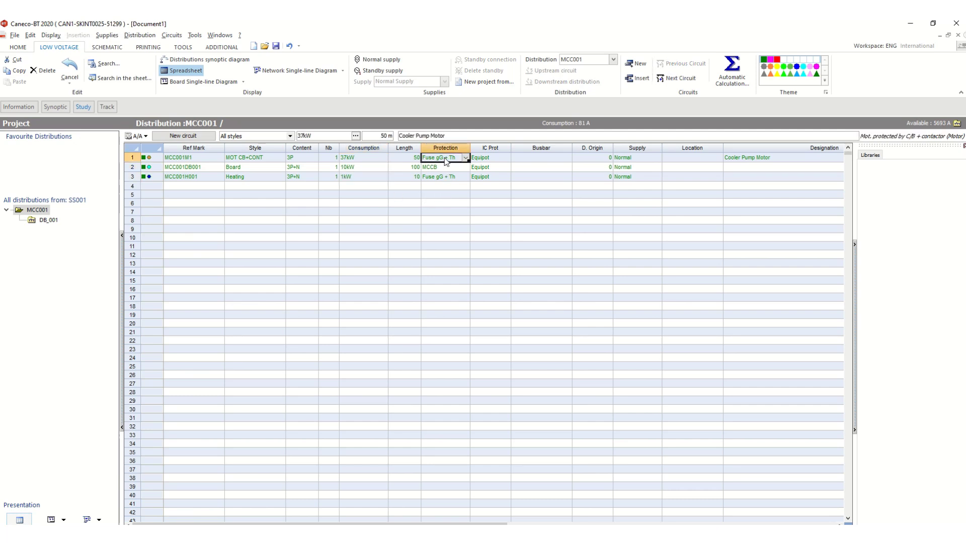
pyautogui.click(464, 194)
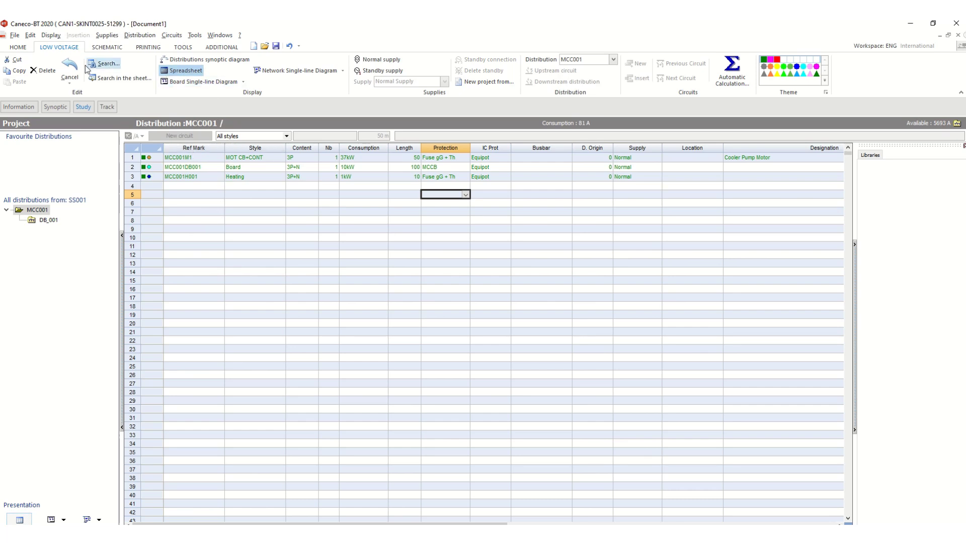
pyautogui.click(185, 84)
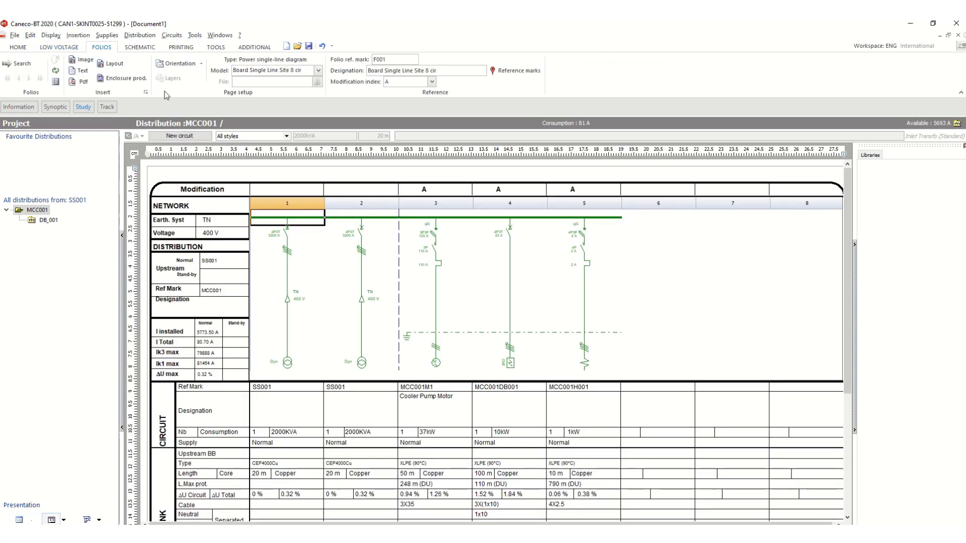
pyautogui.scroll(-1, 390, 323)
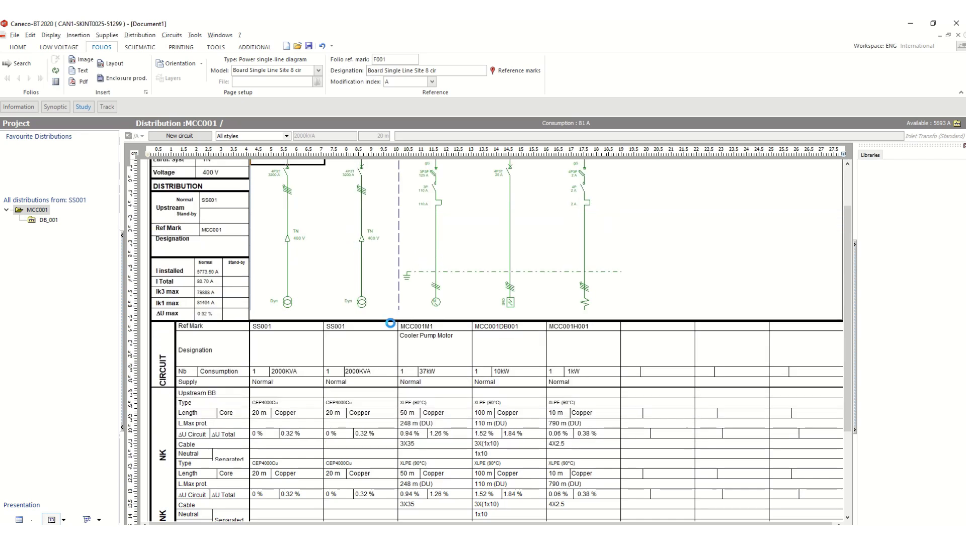
pyautogui.scroll(-2, 392, 326)
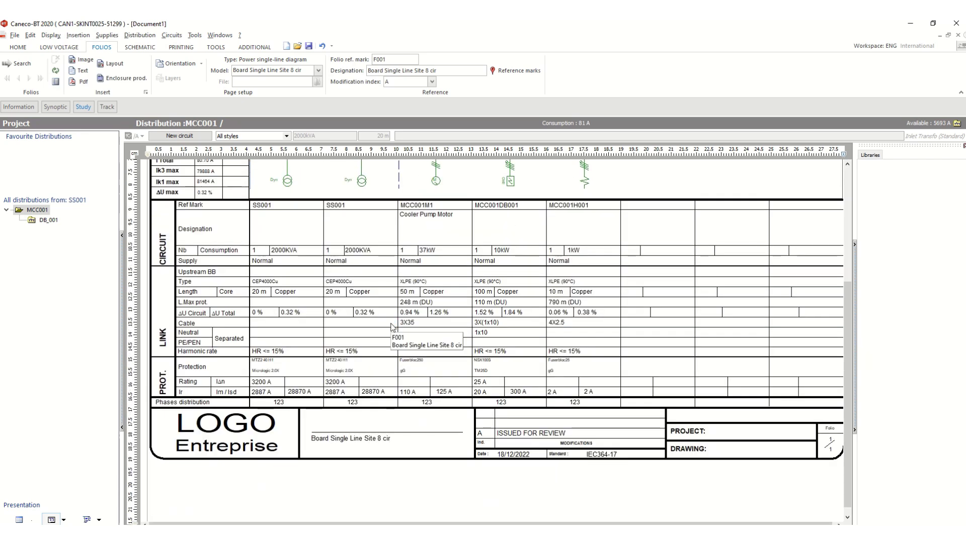
pyautogui.scroll(3, 393, 326)
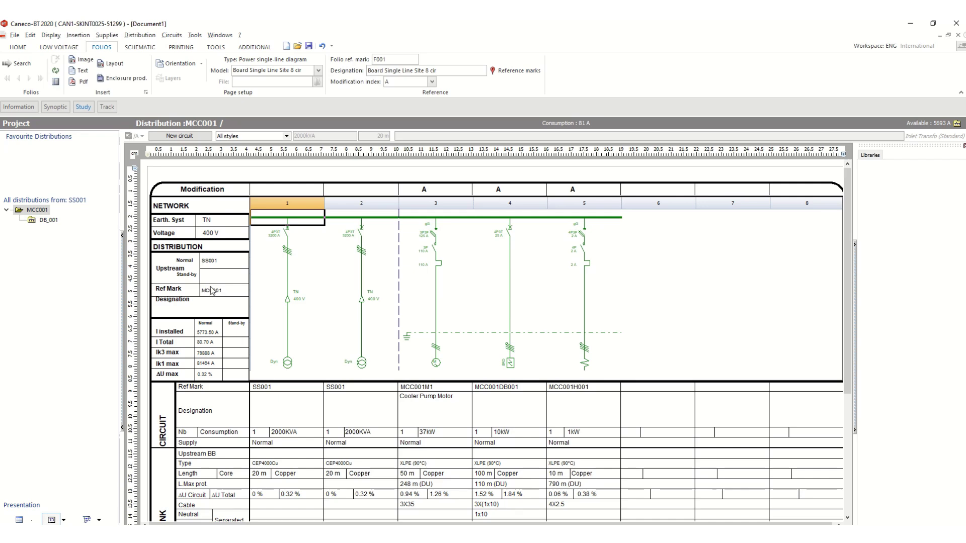
pyautogui.scroll(-1, 211, 292)
pyautogui.scroll(-1, 237, 320)
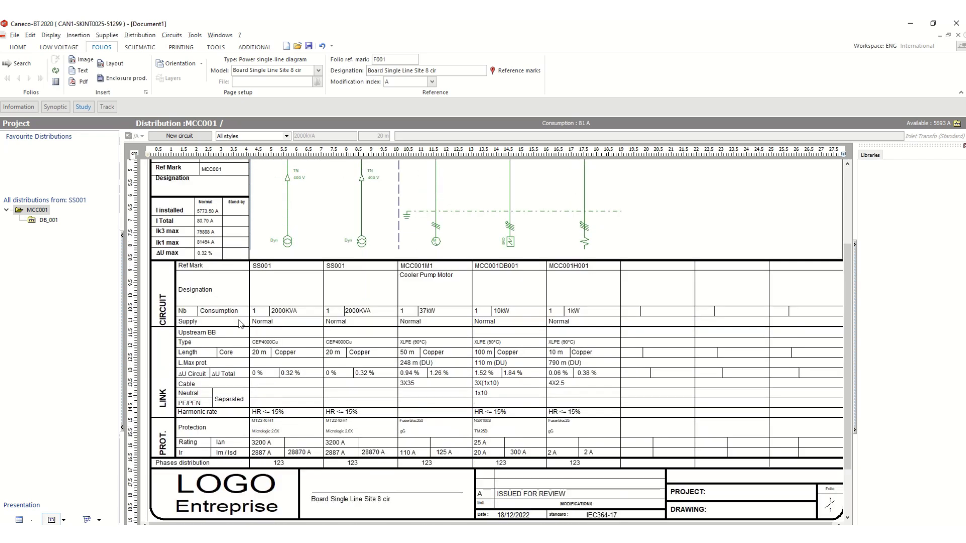
pyautogui.scroll(-1, 297, 308)
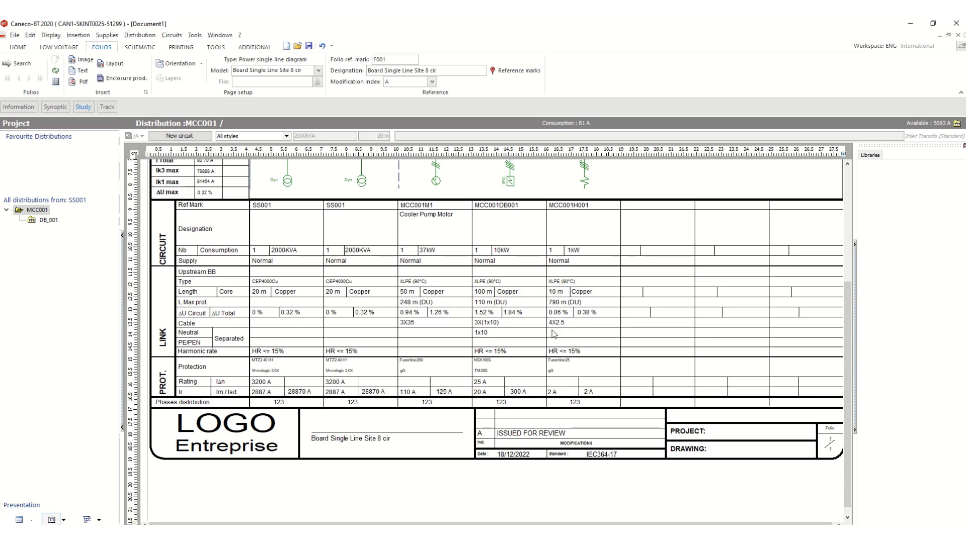
pyautogui.scroll(1, 443, 379)
pyautogui.scroll(2, 443, 380)
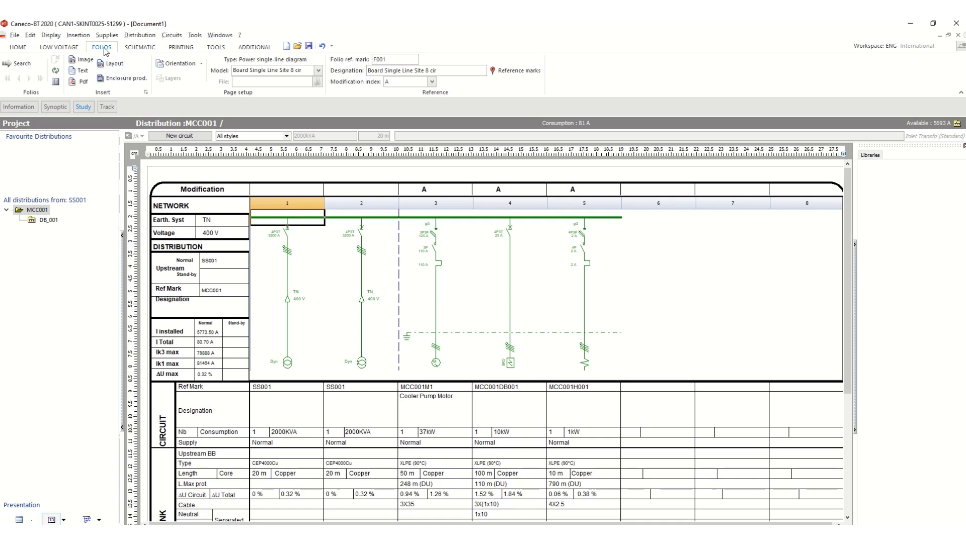
pyautogui.click(60, 47)
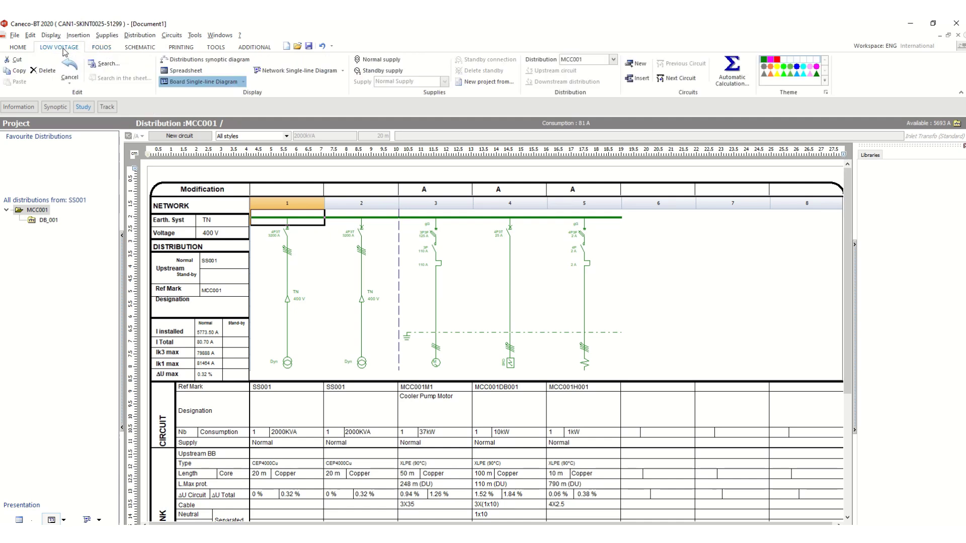
# - Go back to the MCC001 network single-line diagram and show the PRINTING commands
pyautogui.click(296, 73)
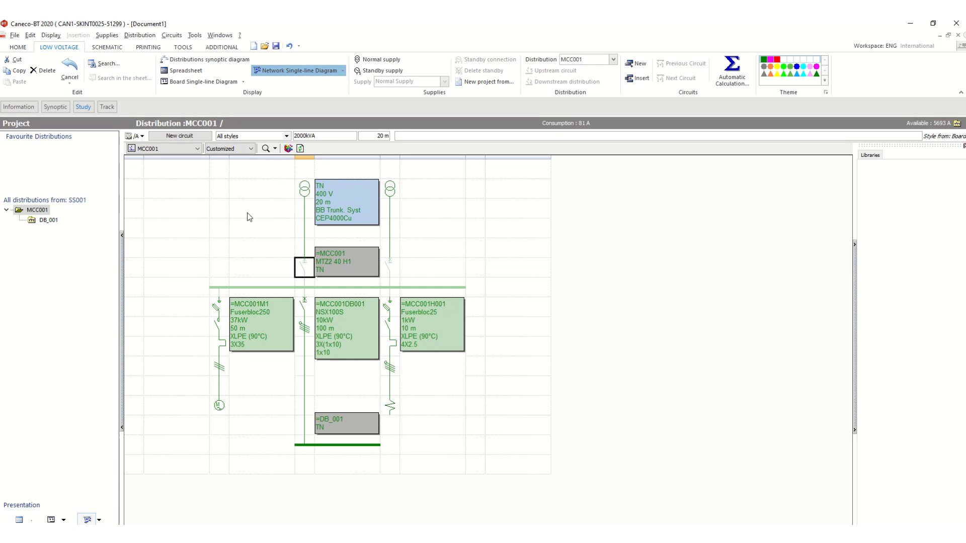
pyautogui.click(146, 47)
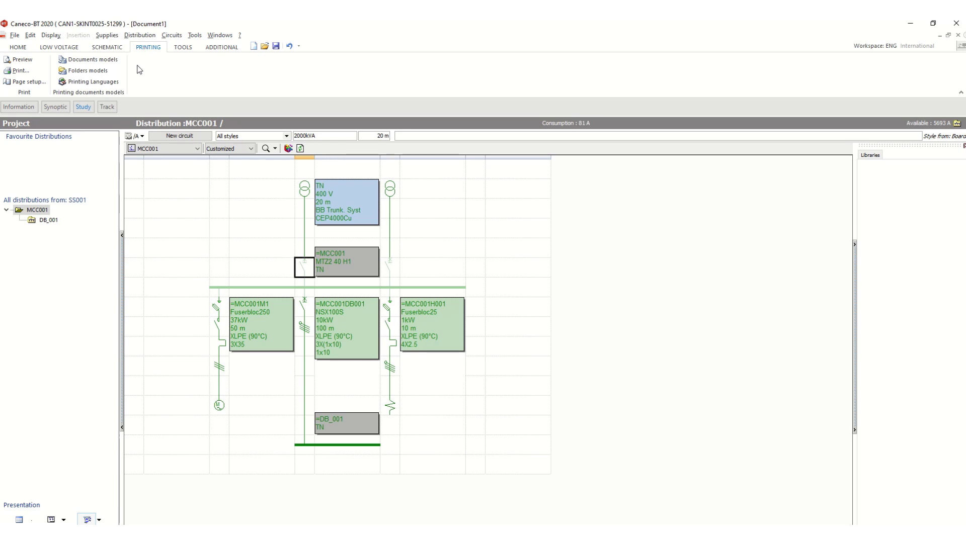
# - Open Folders models and browse the Preliminary study, Studies and Project folders, ending on controlling Organisation
pyautogui.click(92, 70)
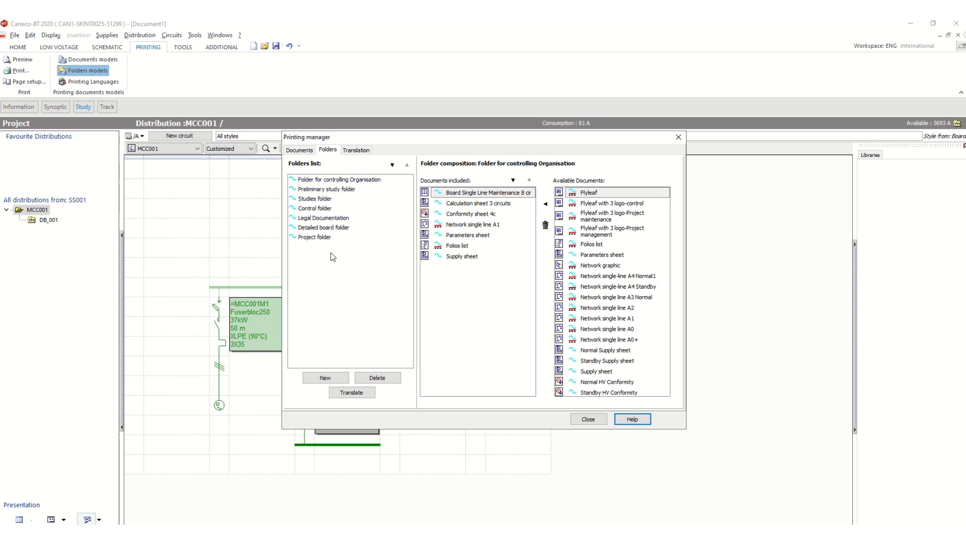
pyautogui.click(320, 180)
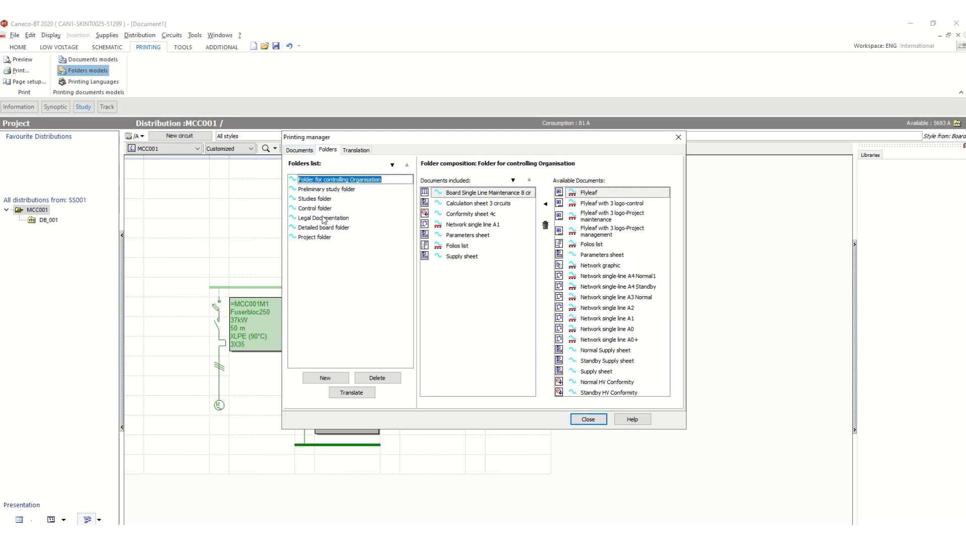
pyautogui.click(321, 190)
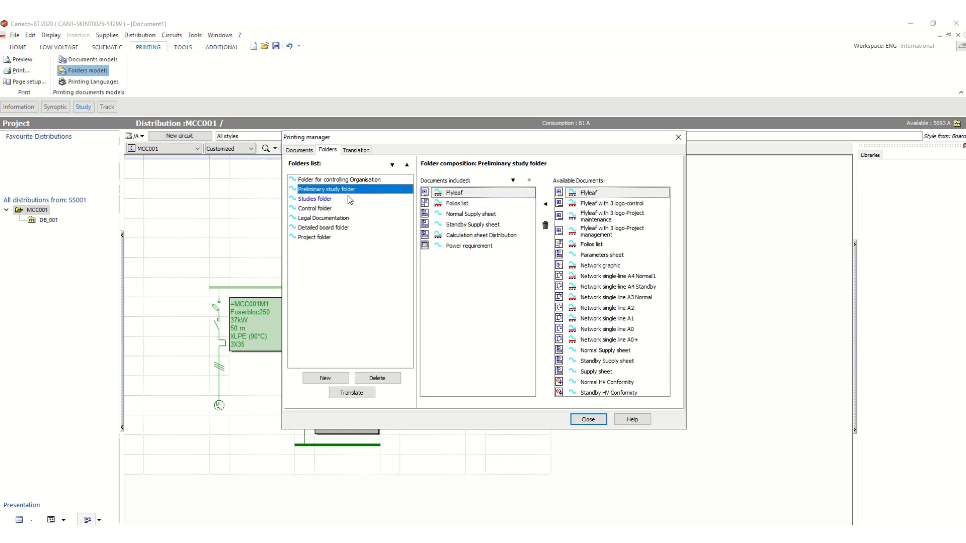
pyautogui.click(319, 200)
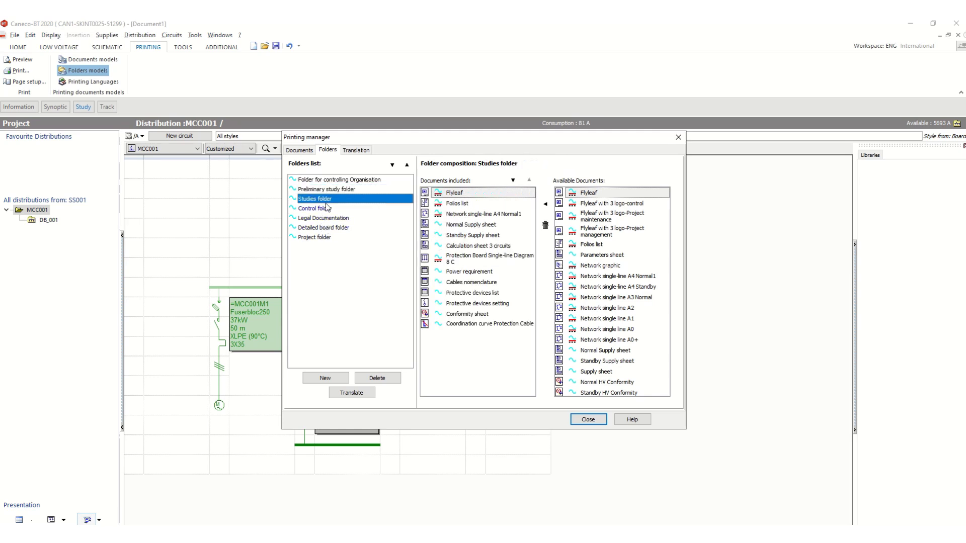
pyautogui.click(328, 238)
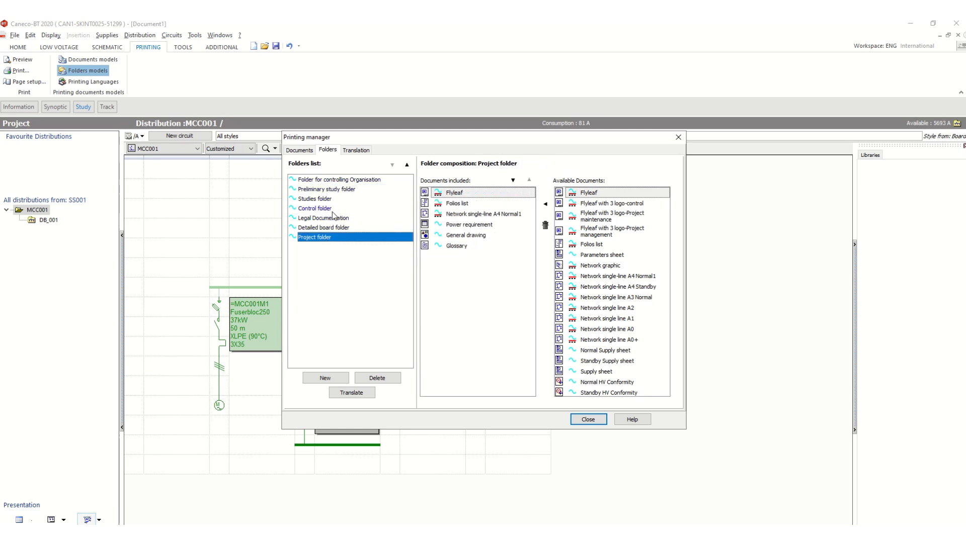
pyautogui.click(323, 182)
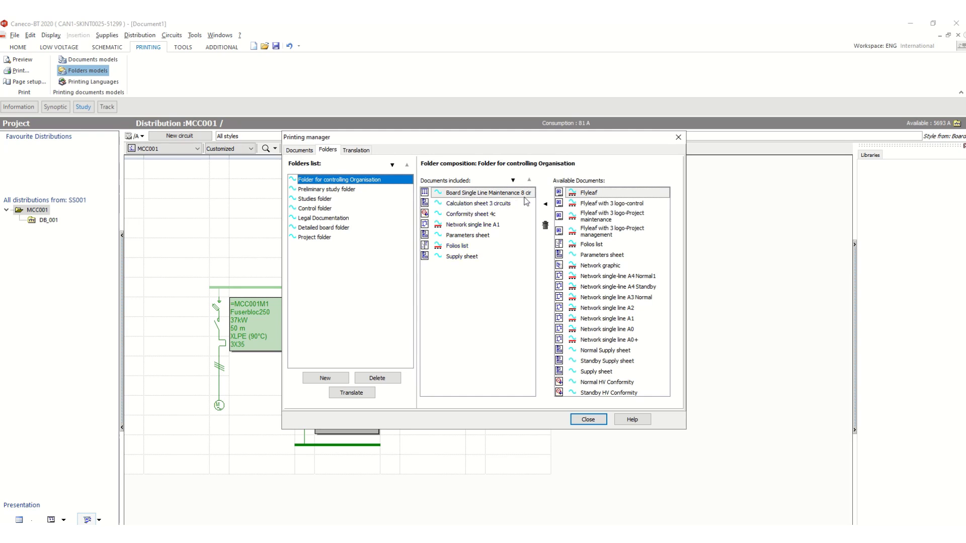
# - Remove Calculation sheet 3 circuits, Parameters sheet, Folios list and Supply sheet from the folder
pyautogui.click(482, 204)
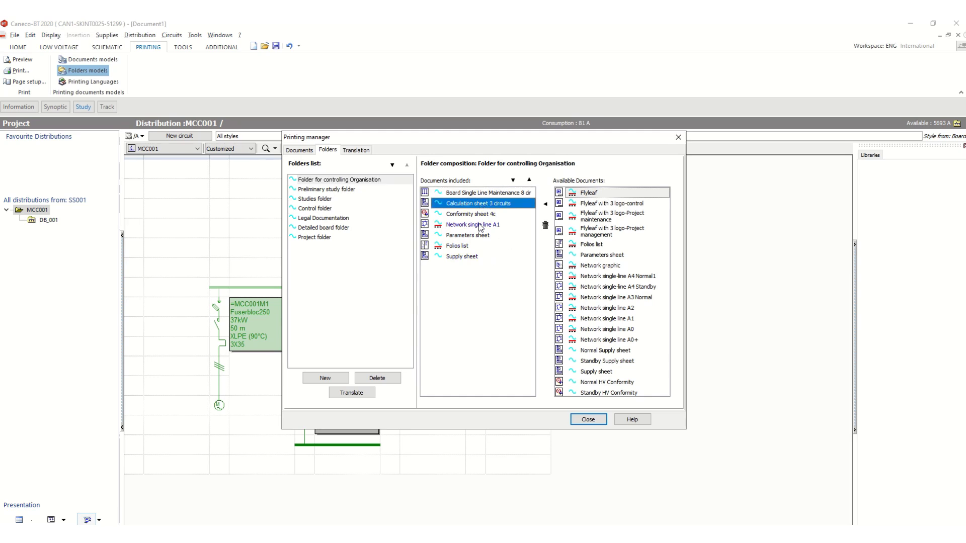
pyautogui.click(544, 226)
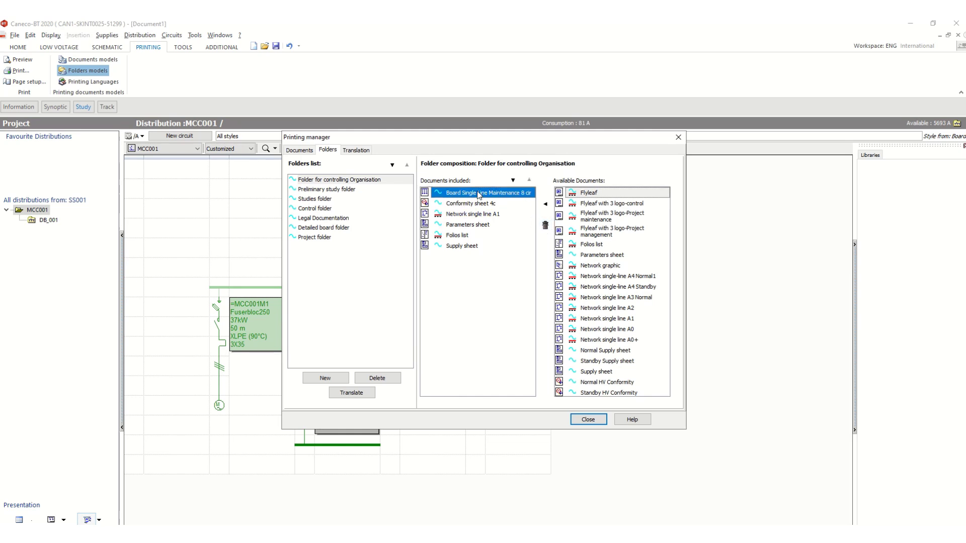
pyautogui.click(476, 227)
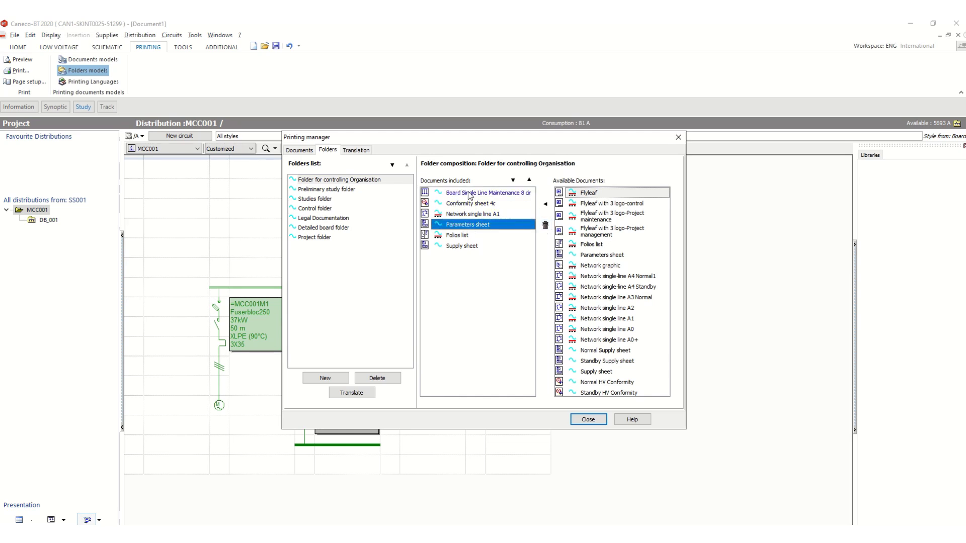
pyautogui.click(545, 226)
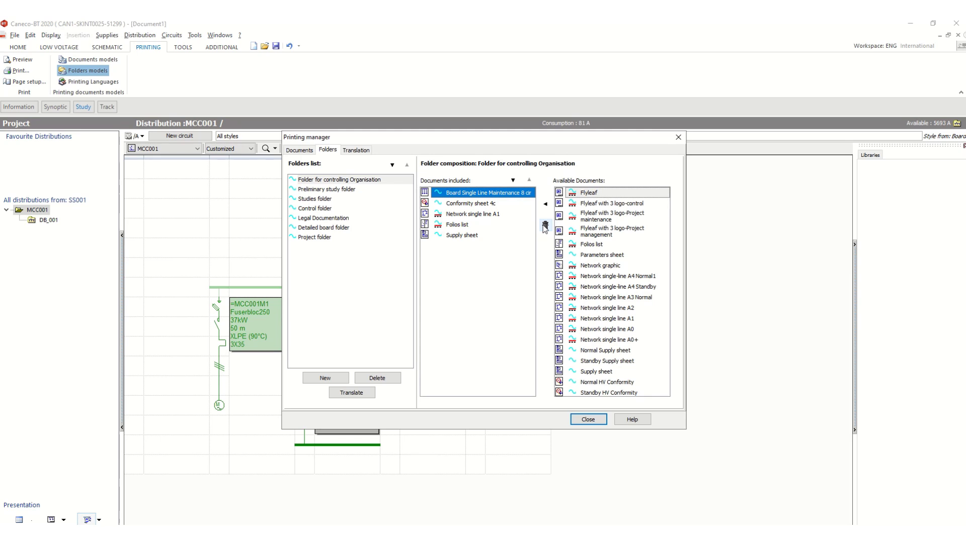
pyautogui.click(454, 227)
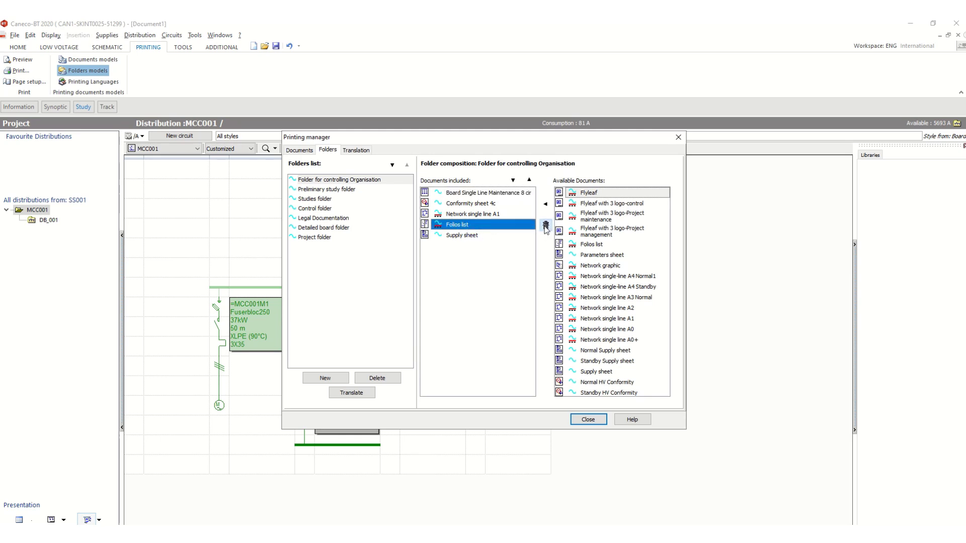
pyautogui.click(546, 226)
pyautogui.click(470, 225)
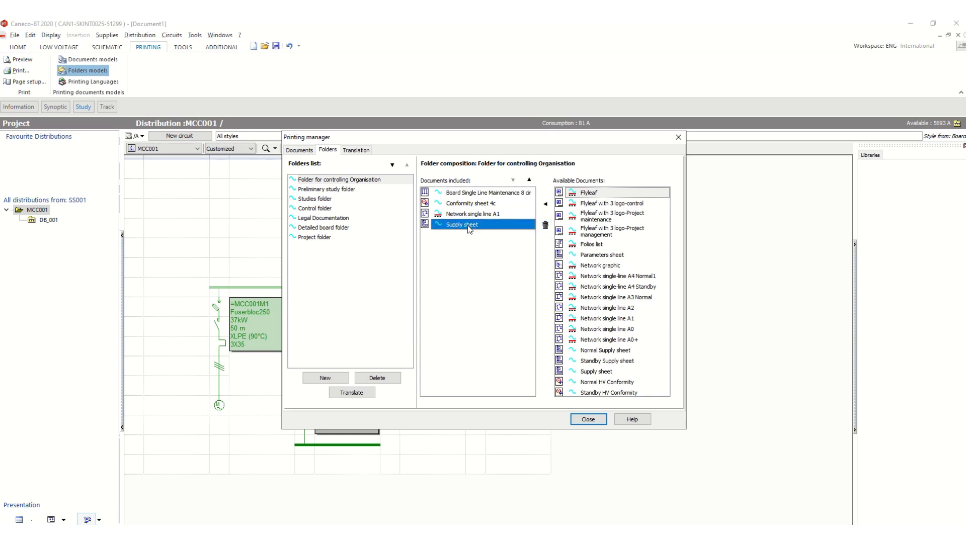
pyautogui.click(545, 226)
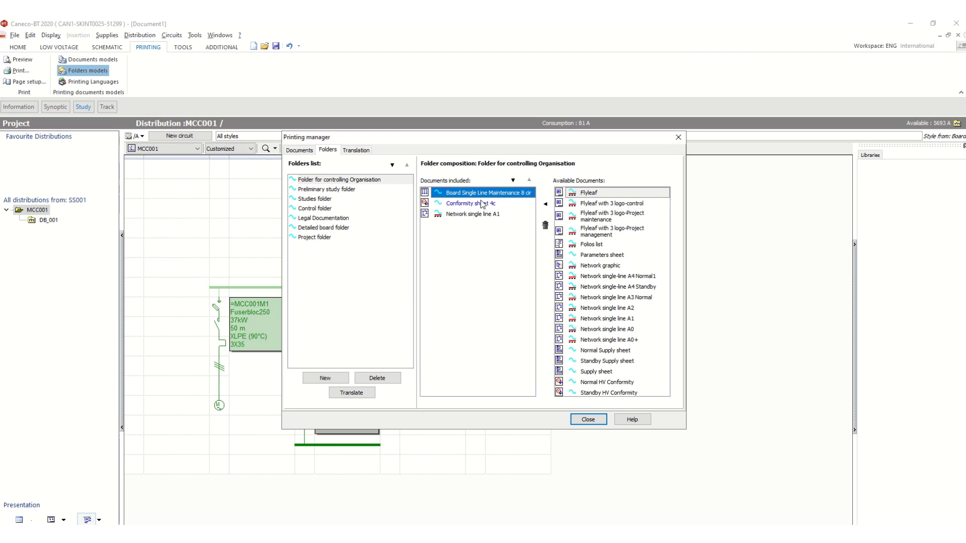
# - Review the remaining Conformity sheet 4c and Network single line A1 entries in the folder
pyautogui.click(468, 218)
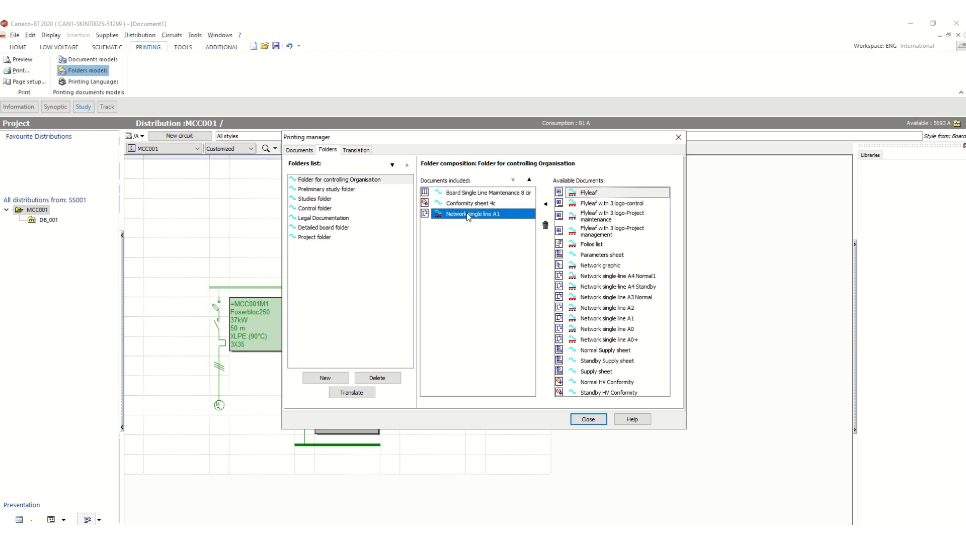
pyautogui.click(476, 203)
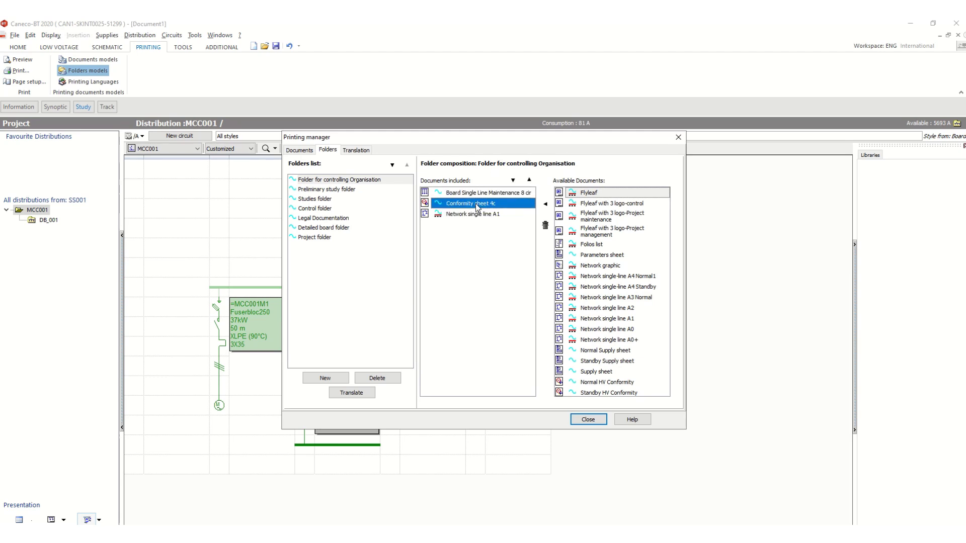
pyautogui.click(475, 215)
pyautogui.click(482, 204)
pyautogui.click(482, 215)
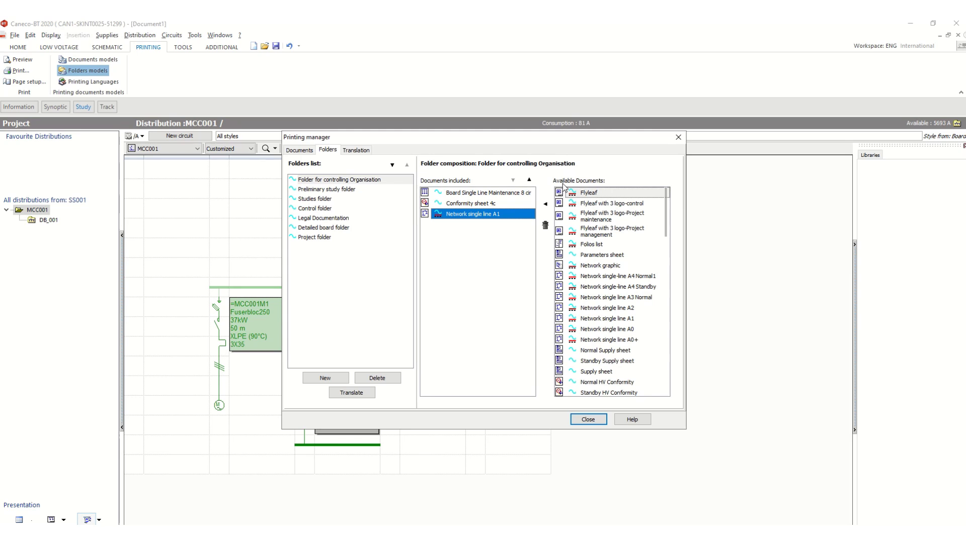
pyautogui.scroll(-5, 613, 270)
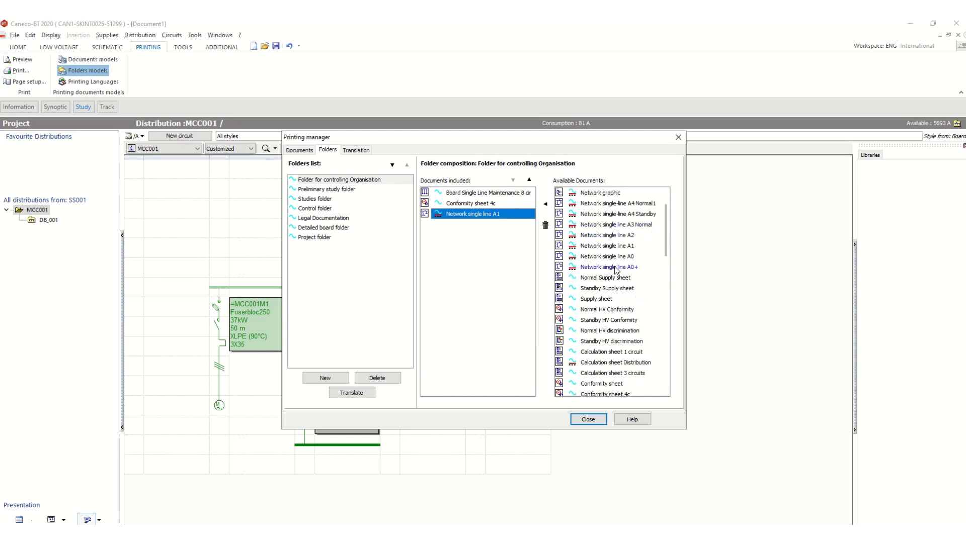
pyautogui.scroll(-14, 613, 283)
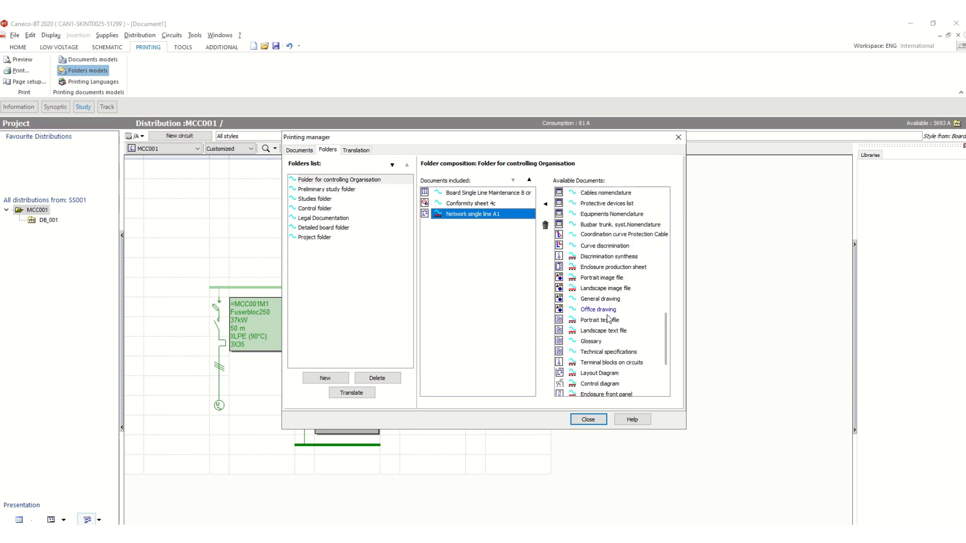
pyautogui.scroll(10, 602, 330)
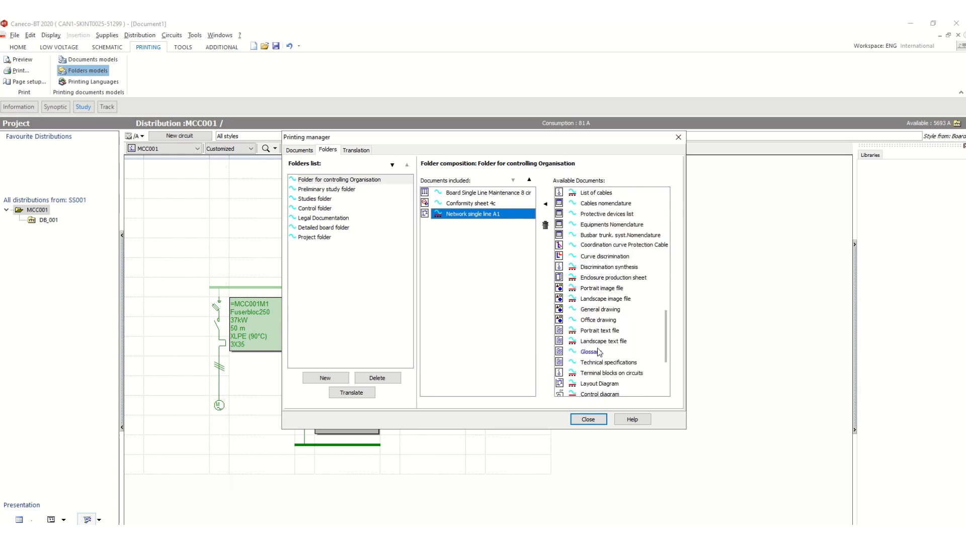
pyautogui.scroll(5, 602, 328)
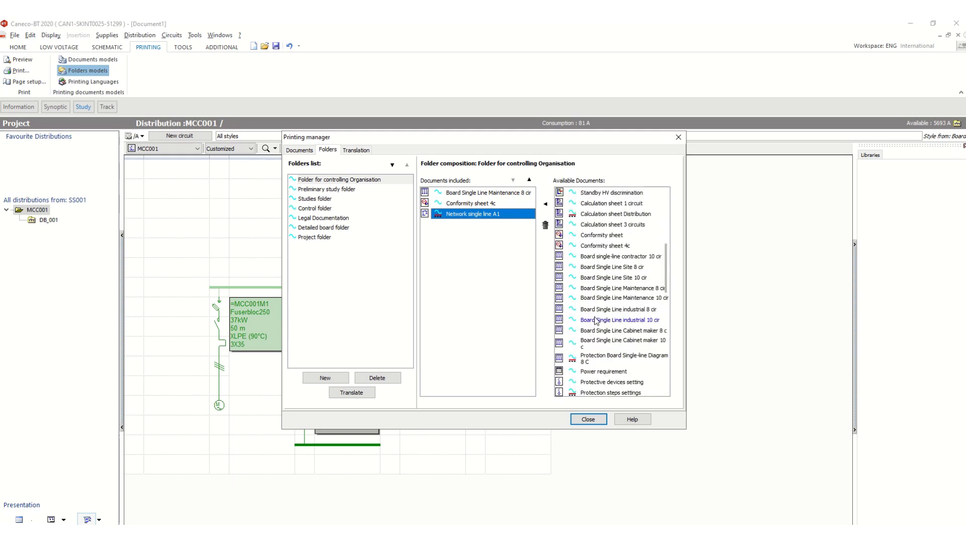
pyautogui.scroll(3, 600, 283)
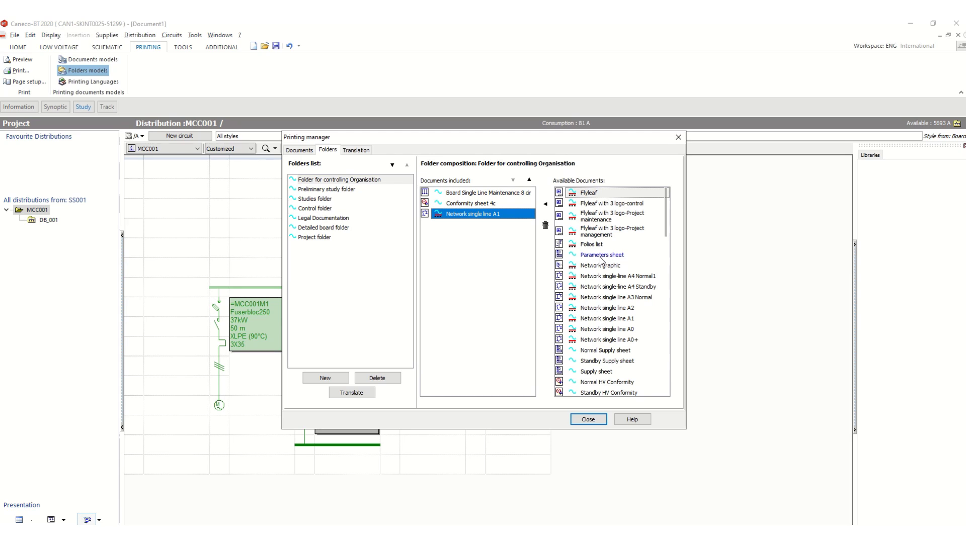
# - Add Parameters sheet to the folder, remove it again, and review the three remaining documents
pyautogui.click(599, 255)
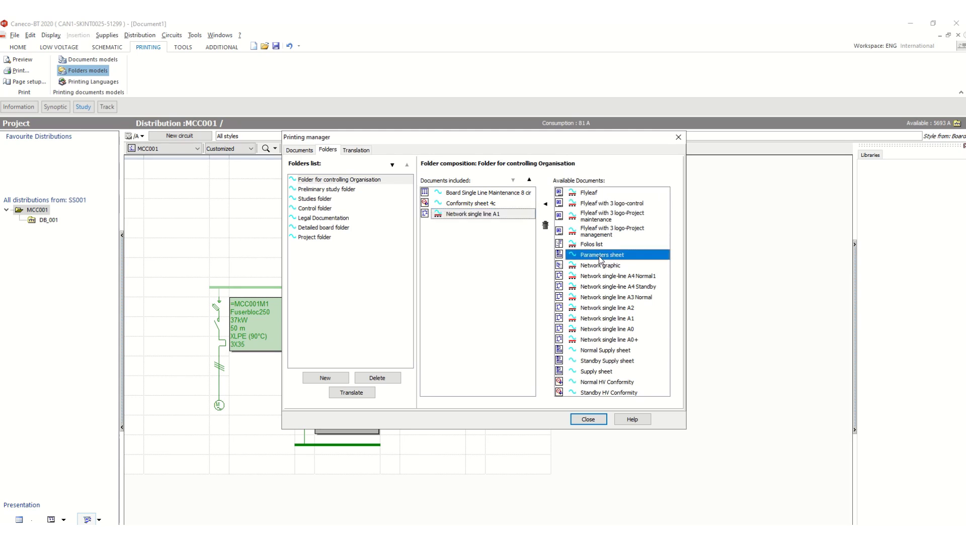
pyautogui.click(547, 205)
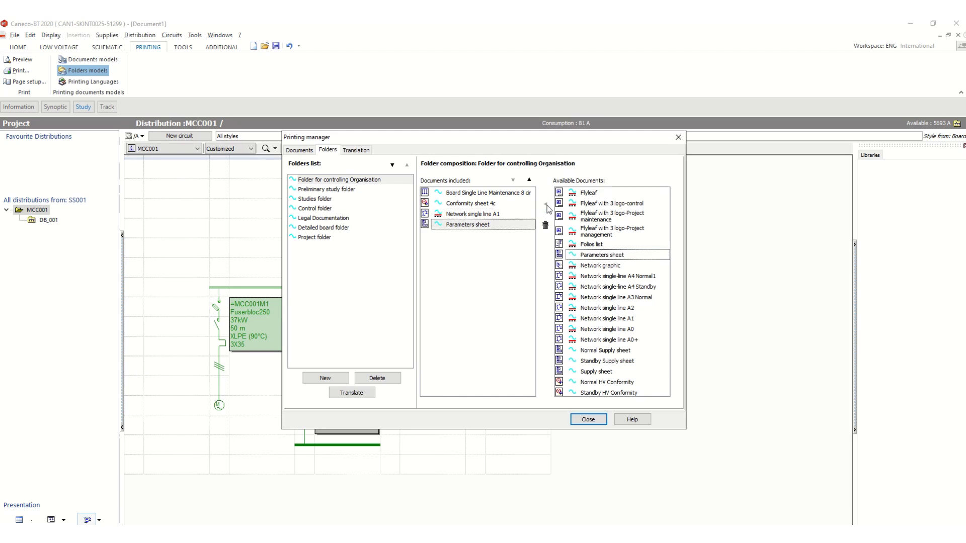
pyautogui.click(474, 225)
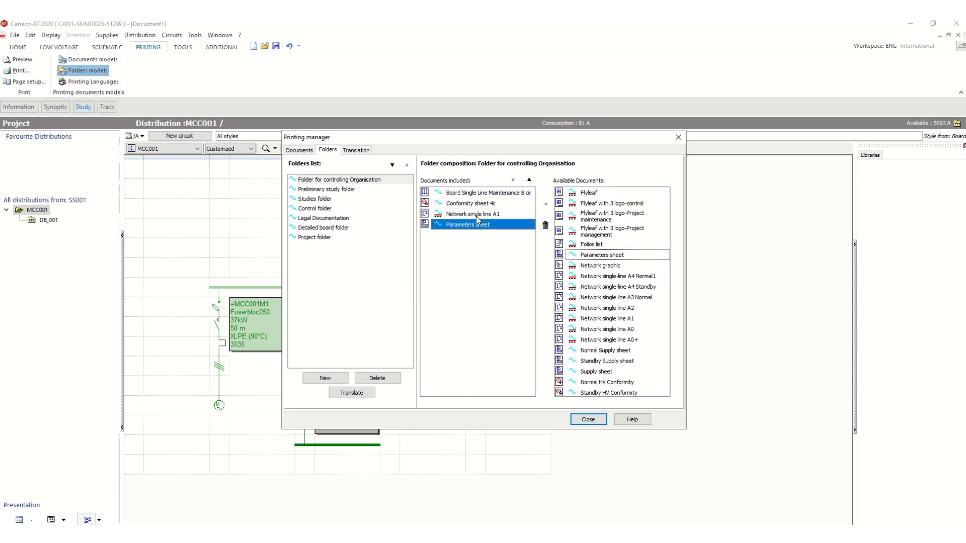
pyautogui.click(545, 225)
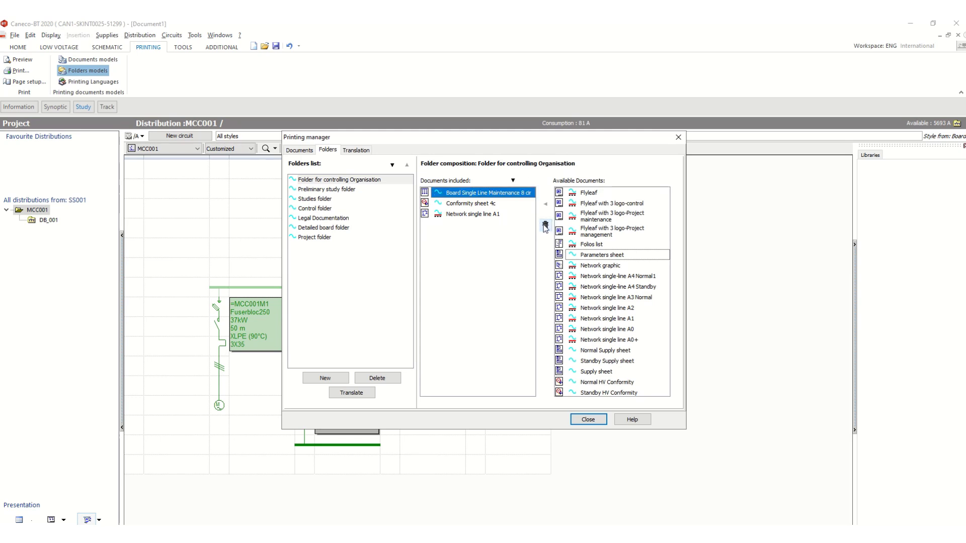
pyautogui.click(468, 205)
pyautogui.click(467, 214)
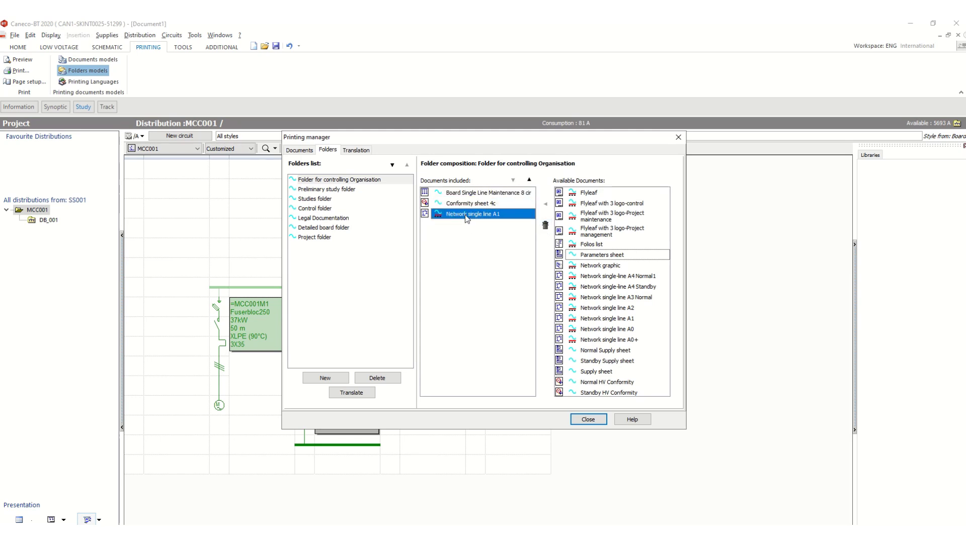
pyautogui.click(463, 193)
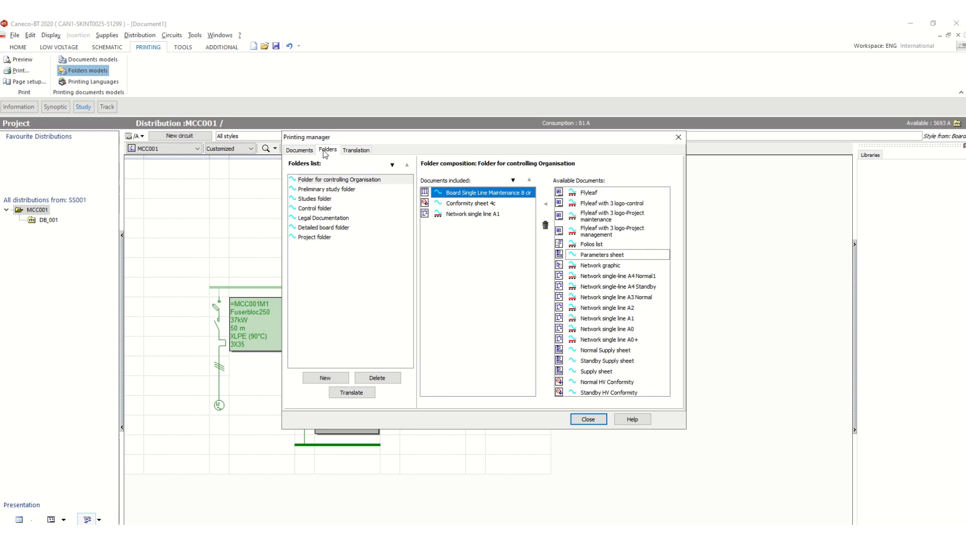
# - In the document models, view the Folios List, Circuits, Boards, Board and Network single-line compositions
pyautogui.click(299, 150)
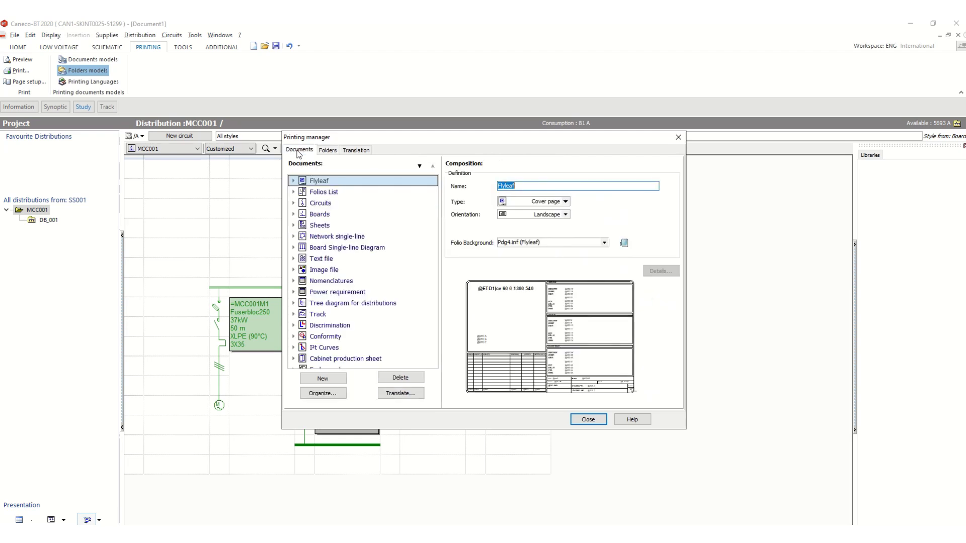
pyautogui.click(326, 192)
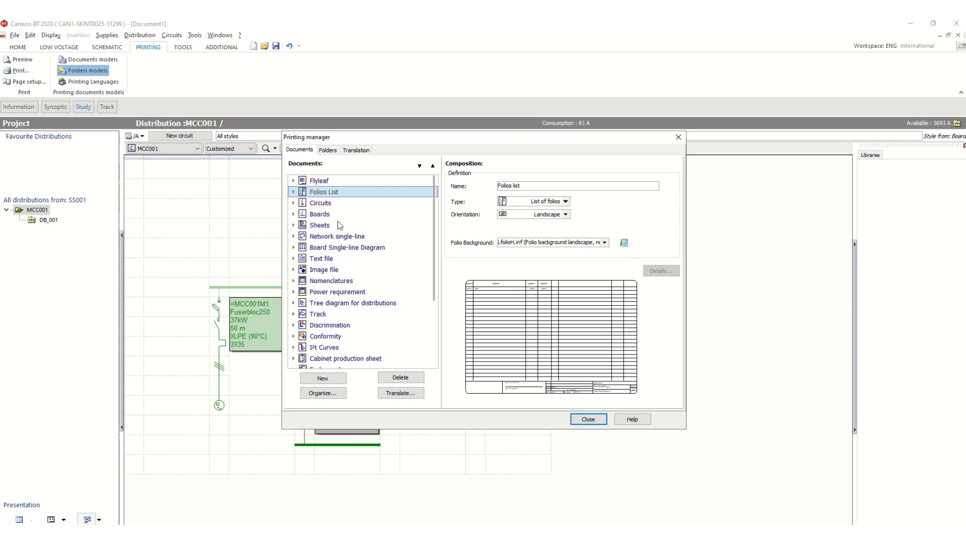
pyautogui.click(319, 204)
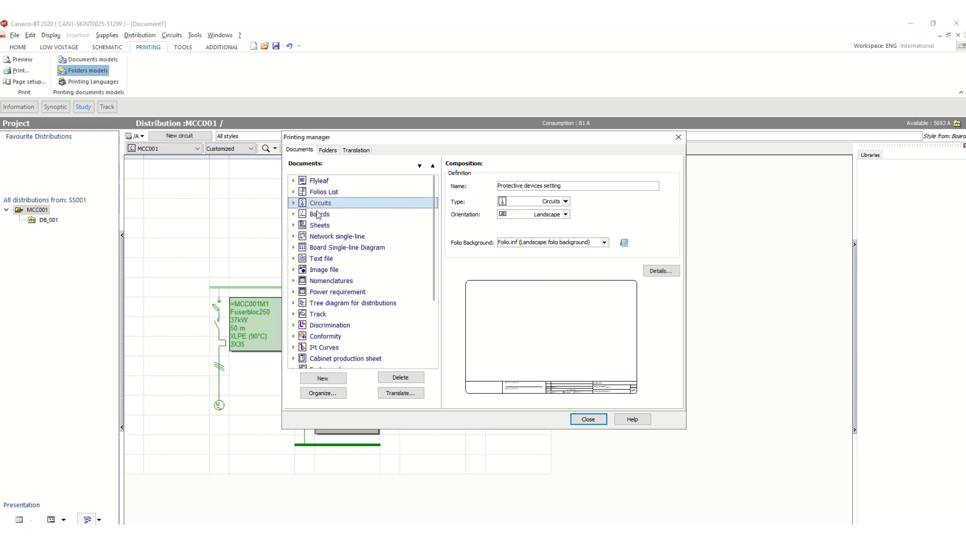
pyautogui.click(304, 215)
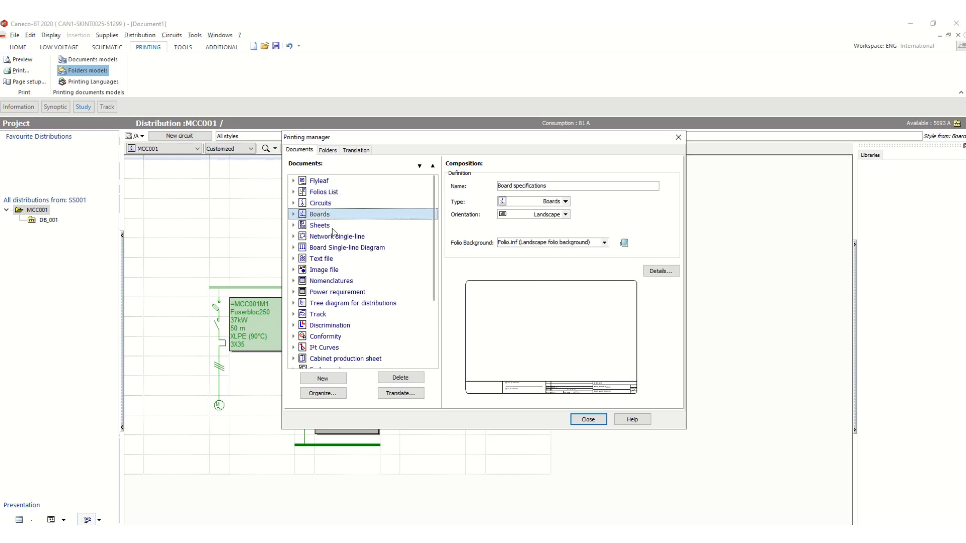
pyautogui.click(338, 249)
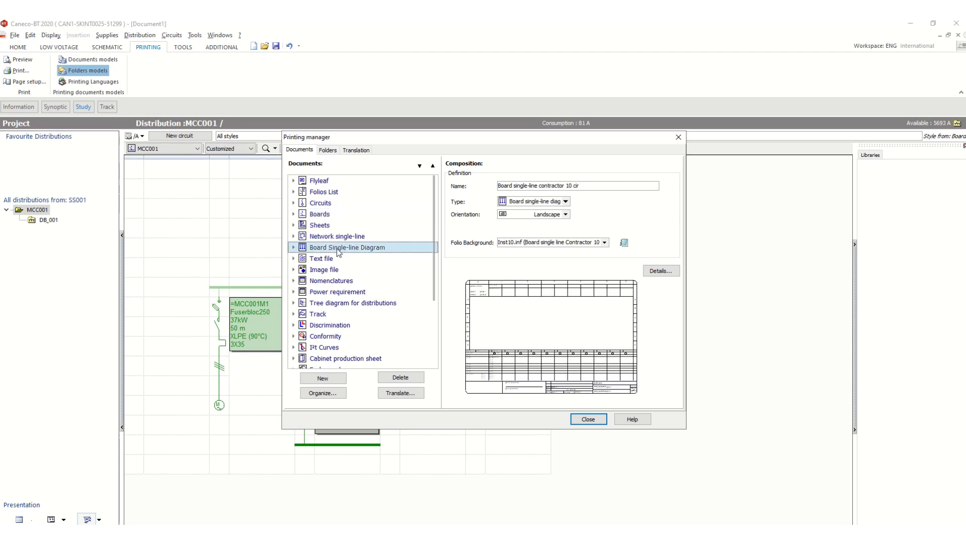
pyautogui.click(341, 239)
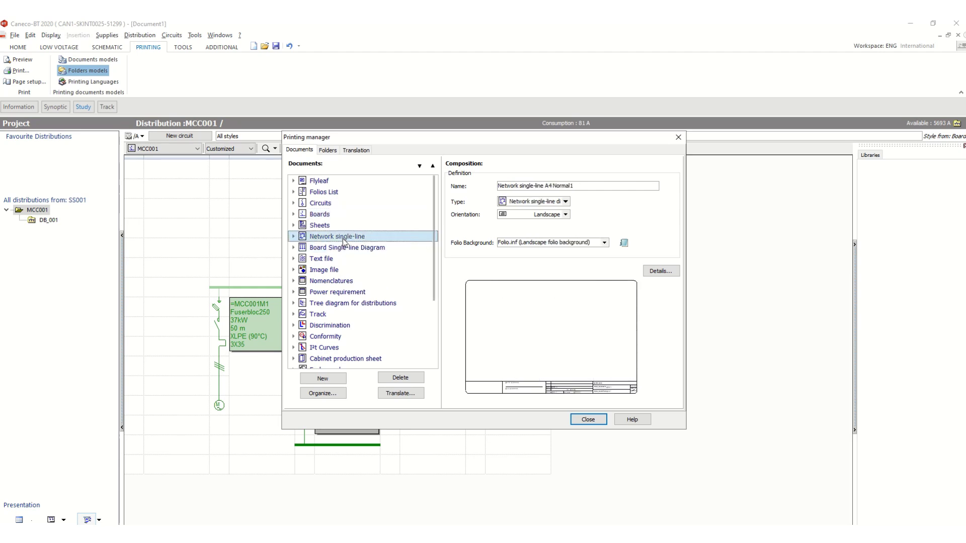
pyautogui.click(344, 250)
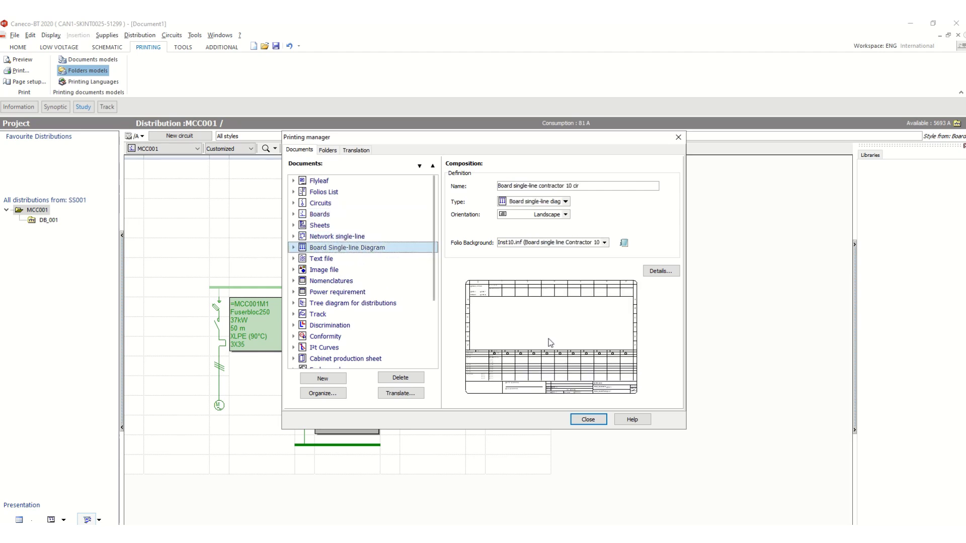
# - Browse the Board Single-line Diagram models, from contractor 10 cir to industrial 8 cir
pyautogui.click(294, 248)
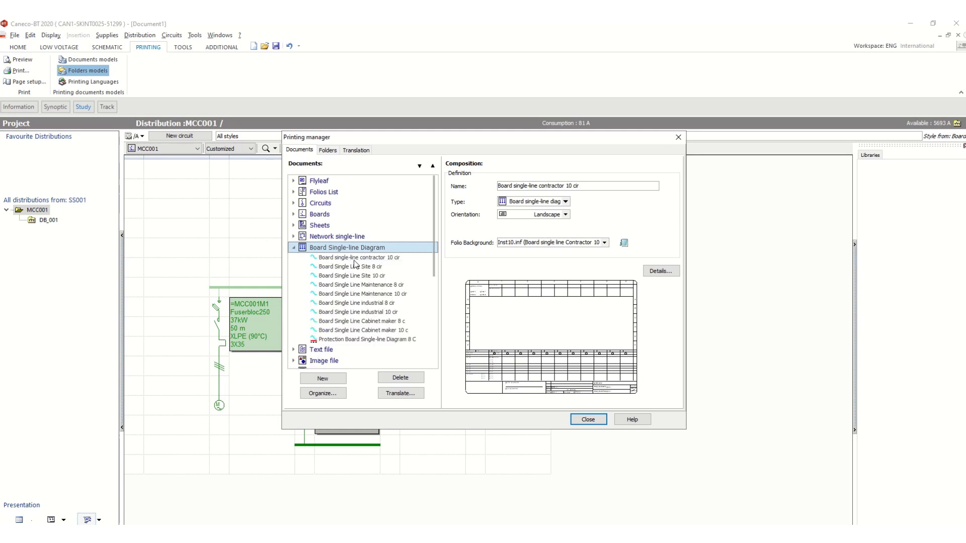
pyautogui.doubleClick(372, 260)
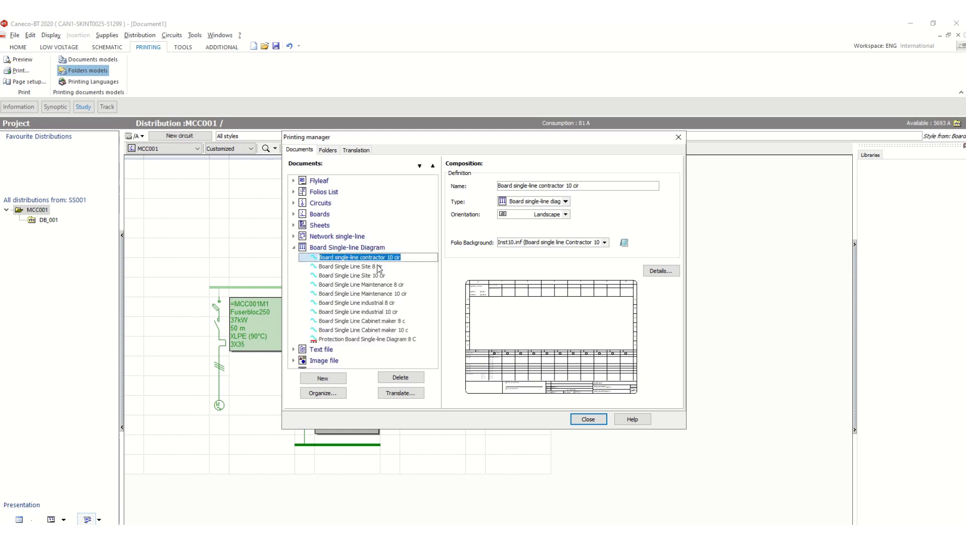
pyautogui.click(361, 267)
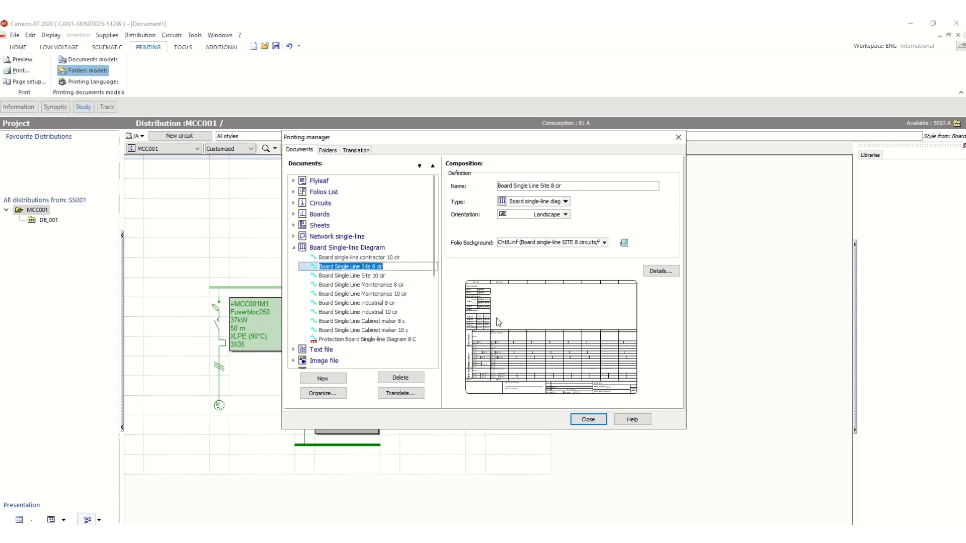
pyautogui.click(378, 276)
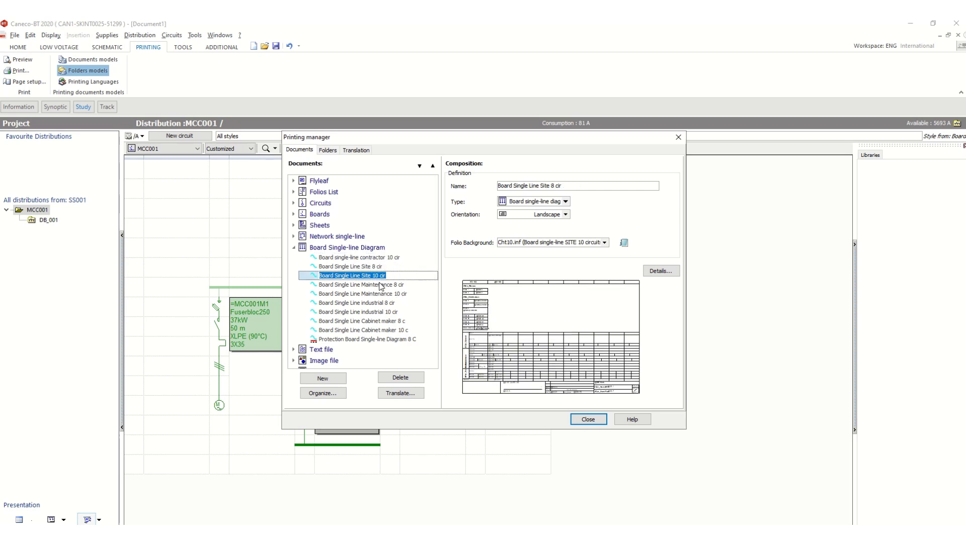
pyautogui.click(376, 285)
pyautogui.click(370, 294)
pyautogui.click(371, 303)
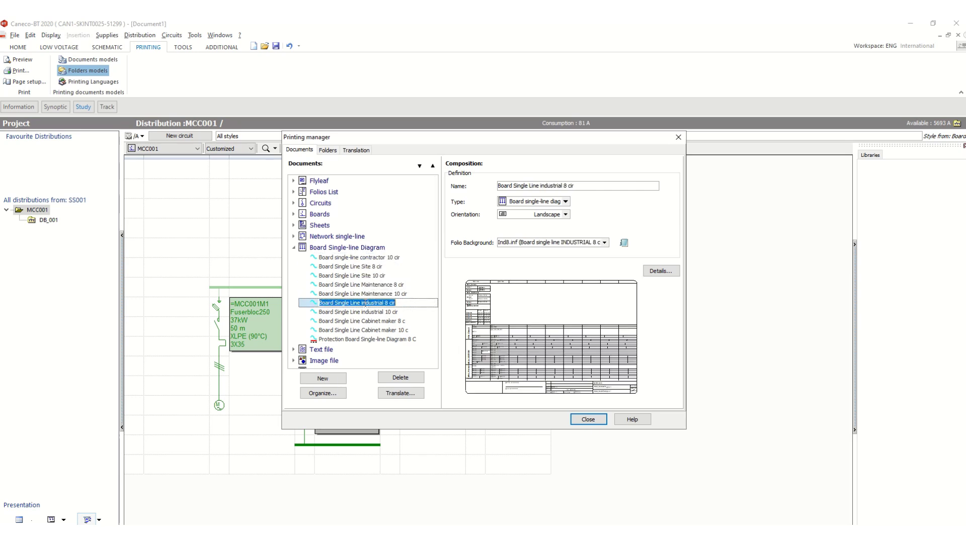
pyautogui.click(295, 248)
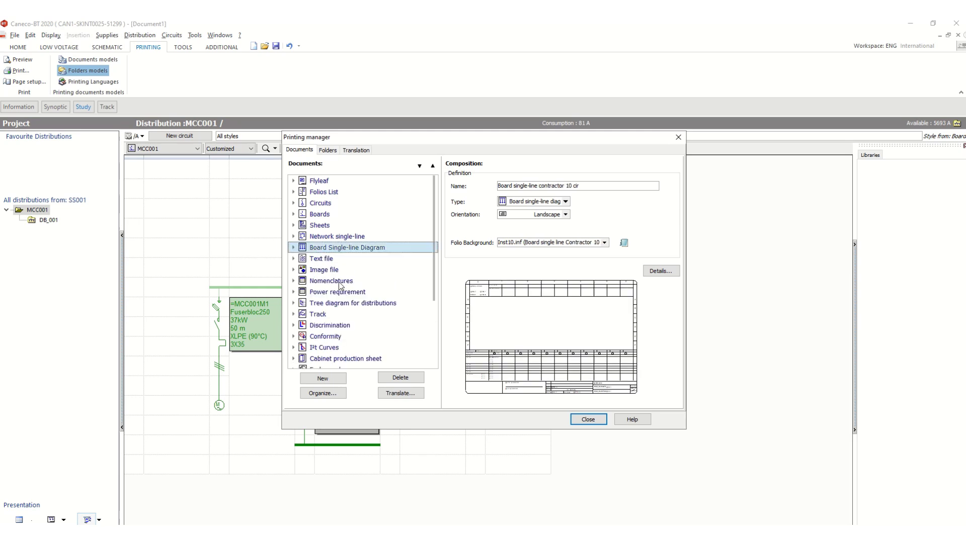
# - Browse the Conformity sheet and Conformity sheet 4c models, then return to the printing folders list
pyautogui.click(322, 337)
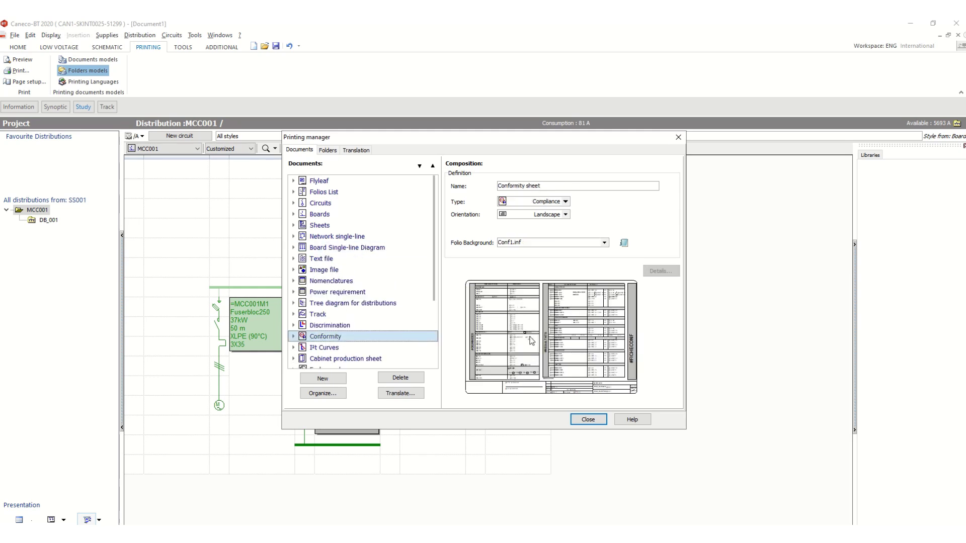
pyautogui.click(293, 337)
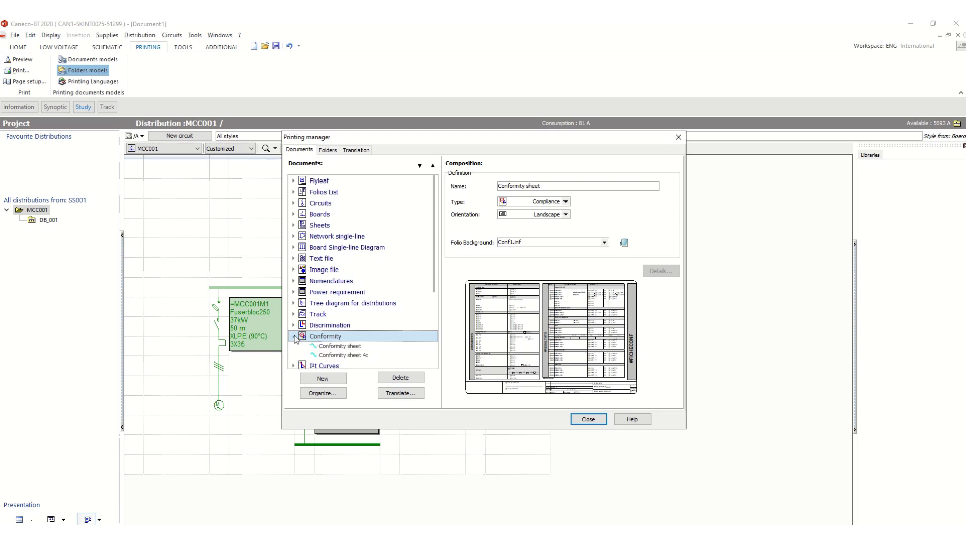
pyautogui.click(345, 347)
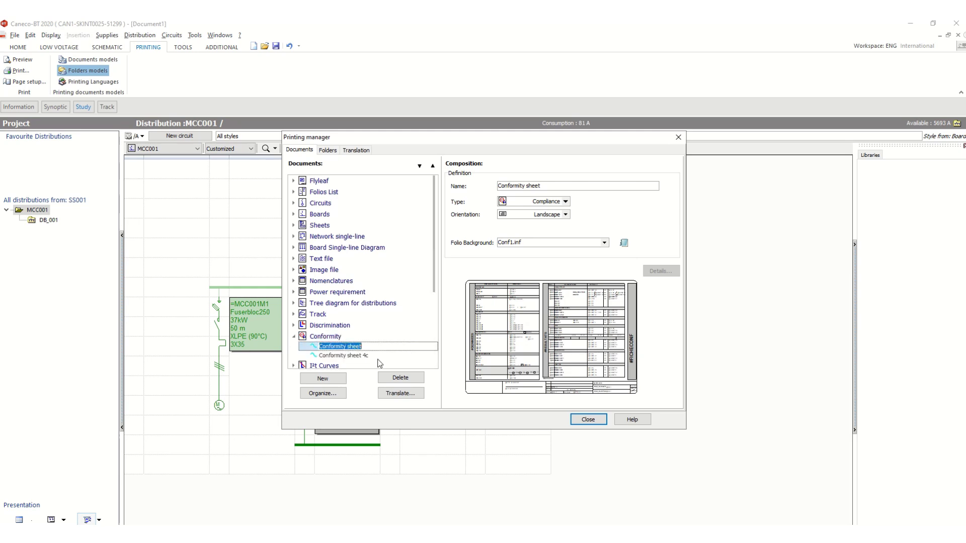
pyautogui.doubleClick(358, 356)
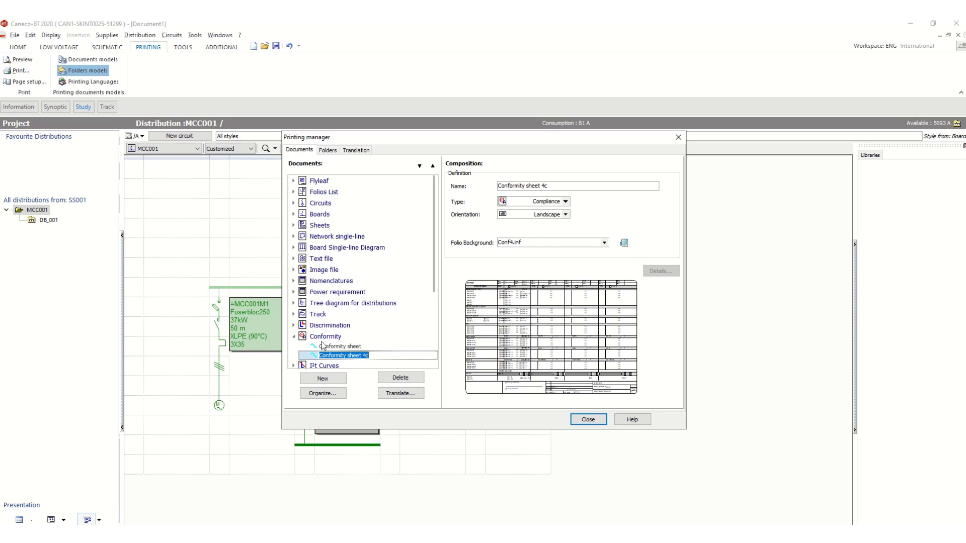
pyautogui.click(294, 337)
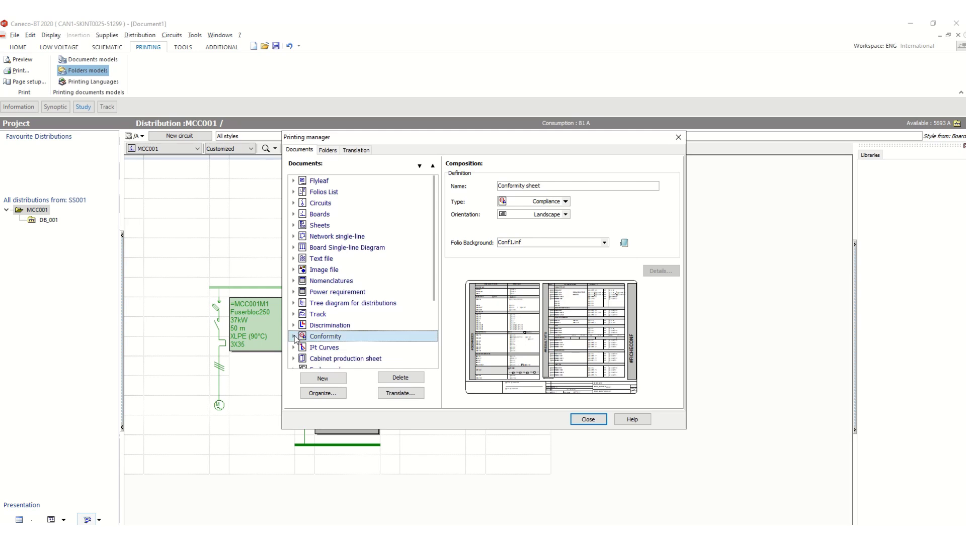
pyautogui.click(327, 150)
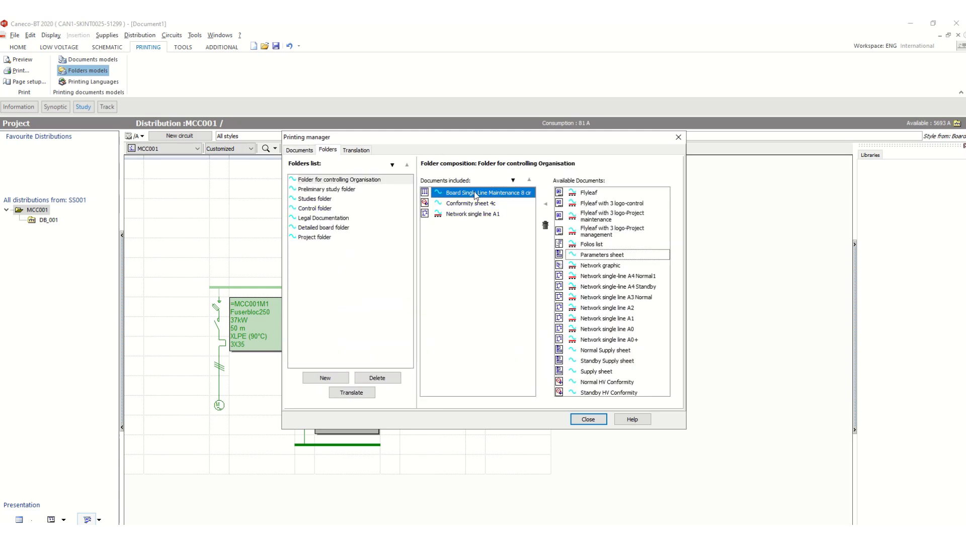
# - Review the Folder for controlling Organisation's documents and close the Printing manager
pyautogui.click(354, 181)
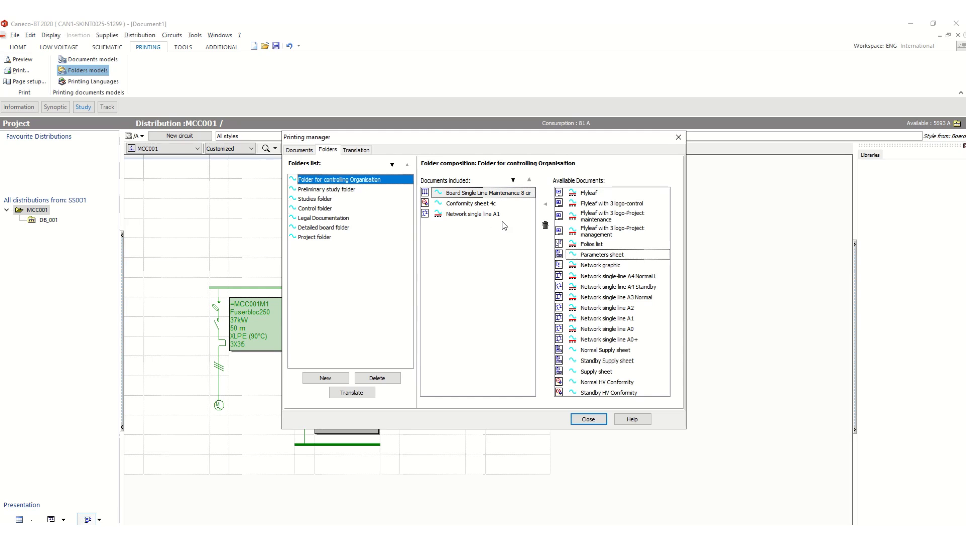
pyautogui.click(599, 420)
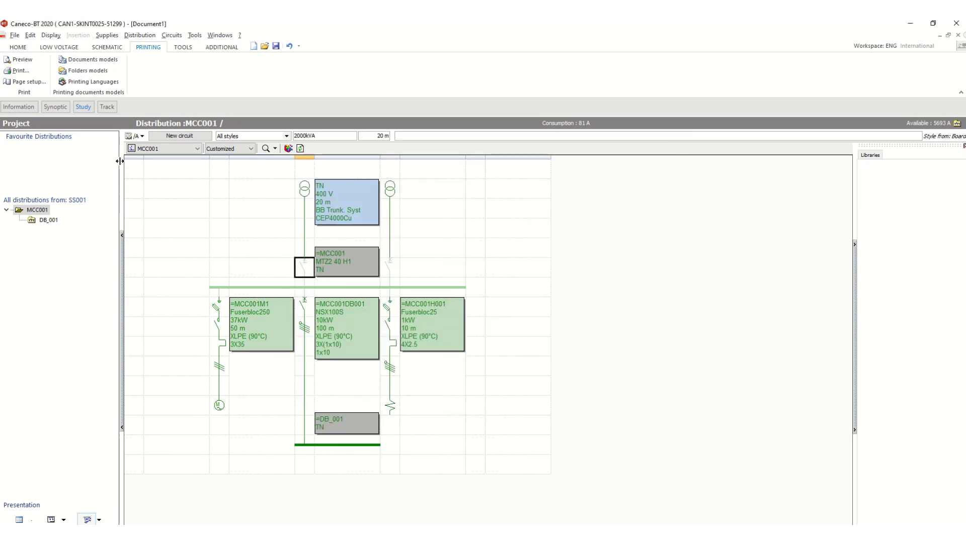
pyautogui.click(27, 83)
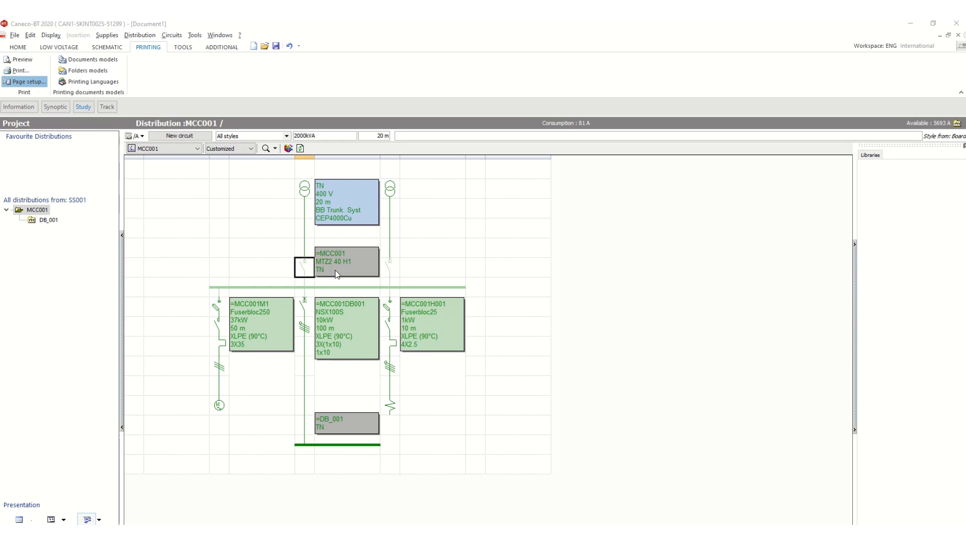
# - Limit printing to distribution MCC001 in Page setup and preview the controlling Organisation folder
pyautogui.moveTo(483, 151); pyautogui.dragTo(497, 103)
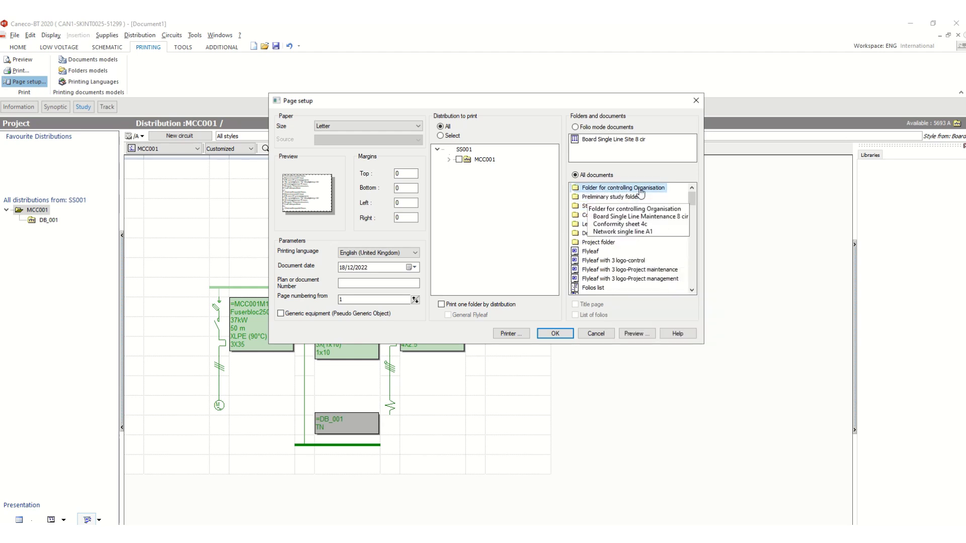
pyautogui.click(459, 160)
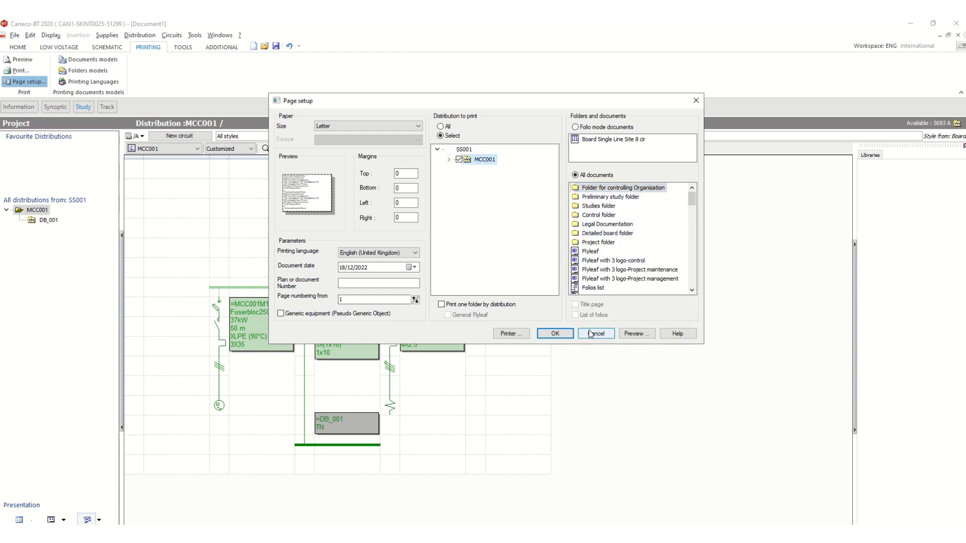
pyautogui.click(633, 335)
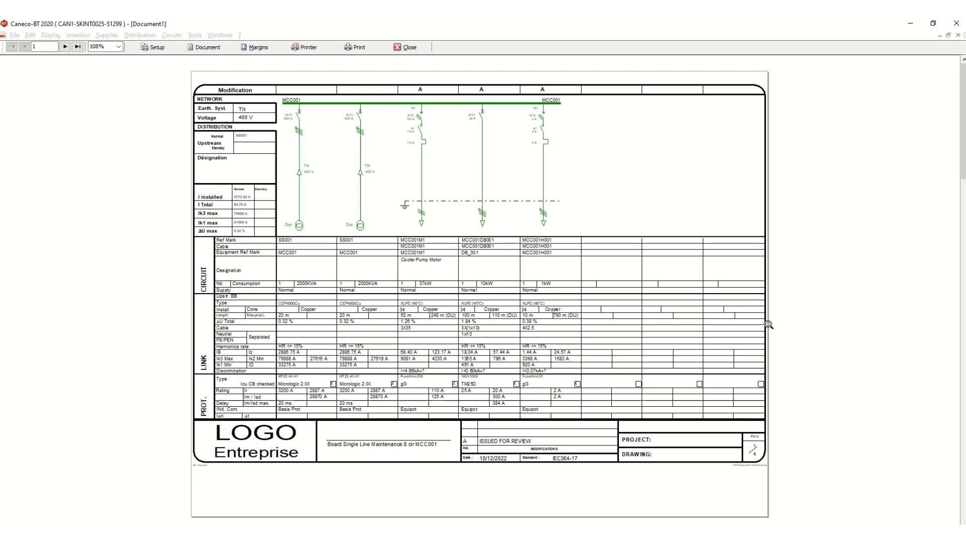
# - Advance the preview to page 2, the DB_001 Board Single Line Maintenance 8 cir sheet
pyautogui.press('pagedown')
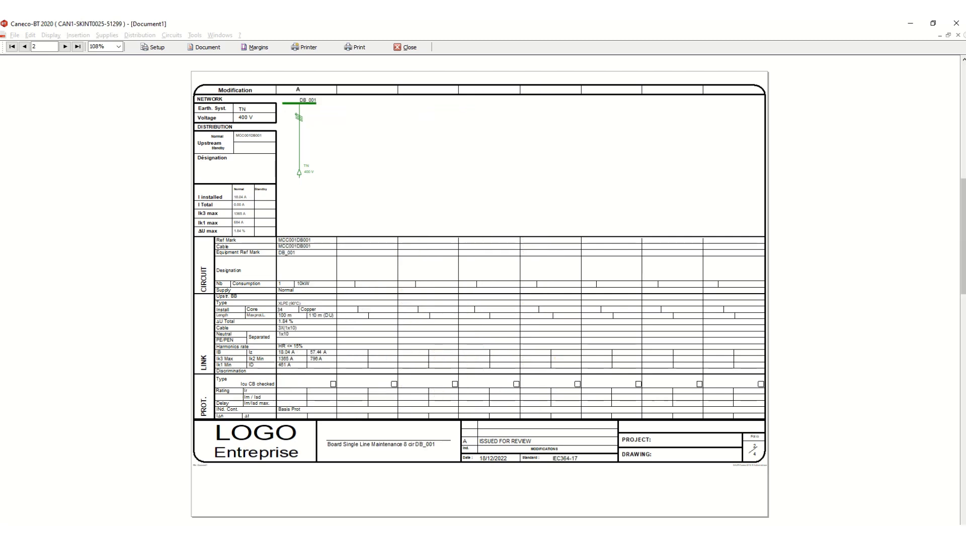
# - Advance the preview to page 3, showing Conformity sheet 4c for the MCC001 circuits
pyautogui.press('pagedown')
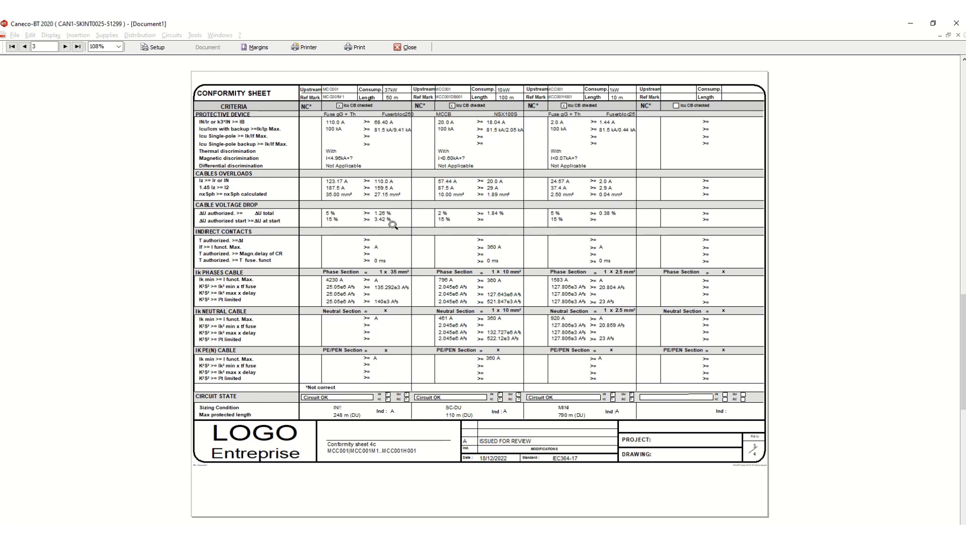
# - View the network single-line diagram on page 4 of the preview, then close the preview
pyautogui.click(408, 47)
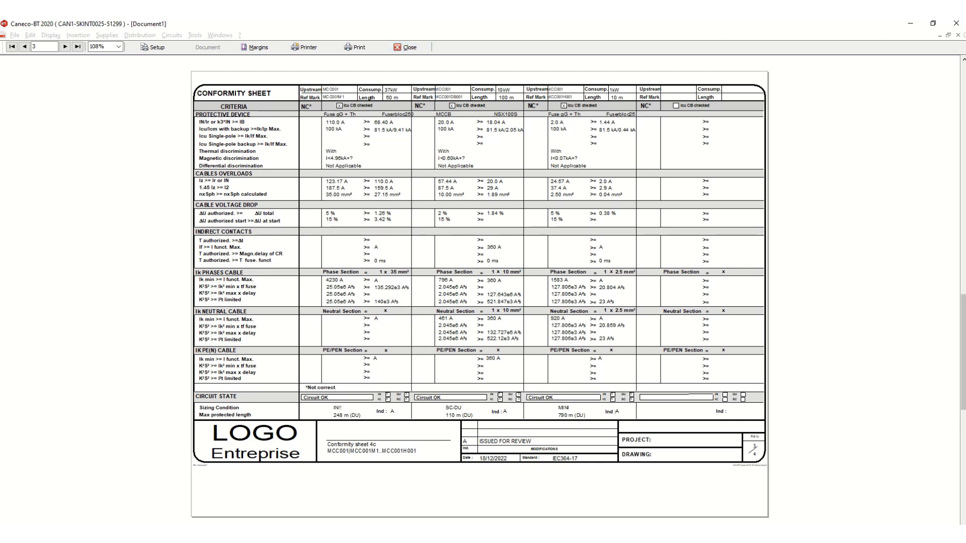
pyautogui.press('pagedown')
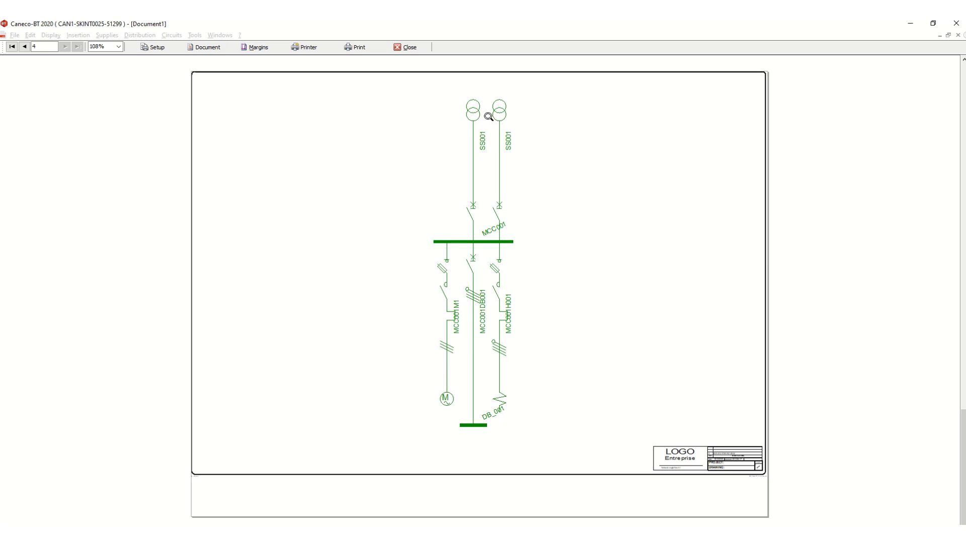
pyautogui.click(410, 48)
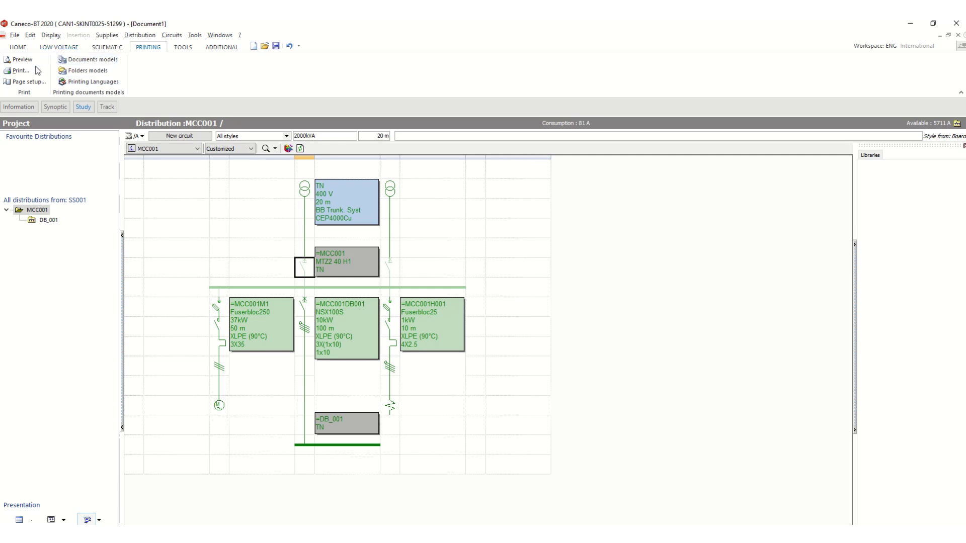
# - Delete Network single line A1 from the controlling Organisation folder in Printing manager, leaving two documents
pyautogui.click(91, 74)
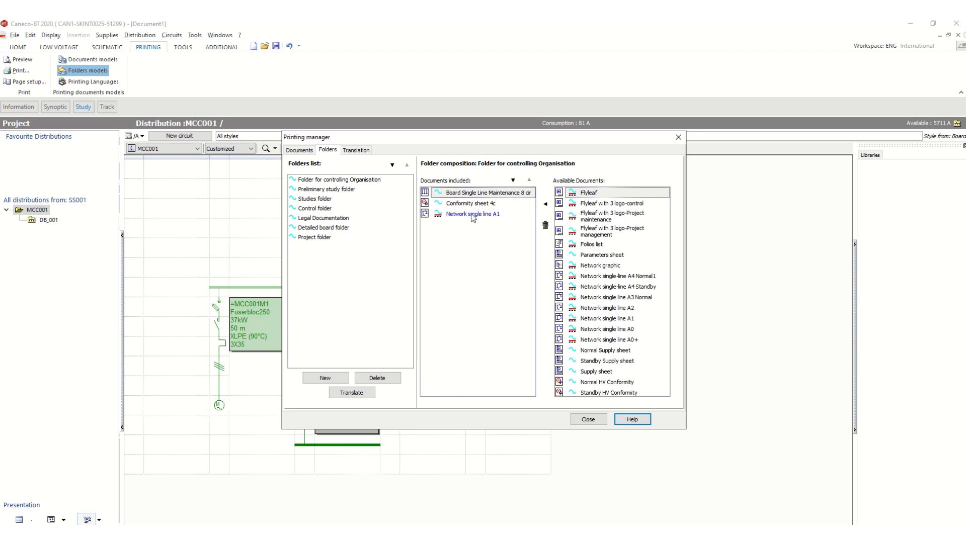
pyautogui.click(473, 215)
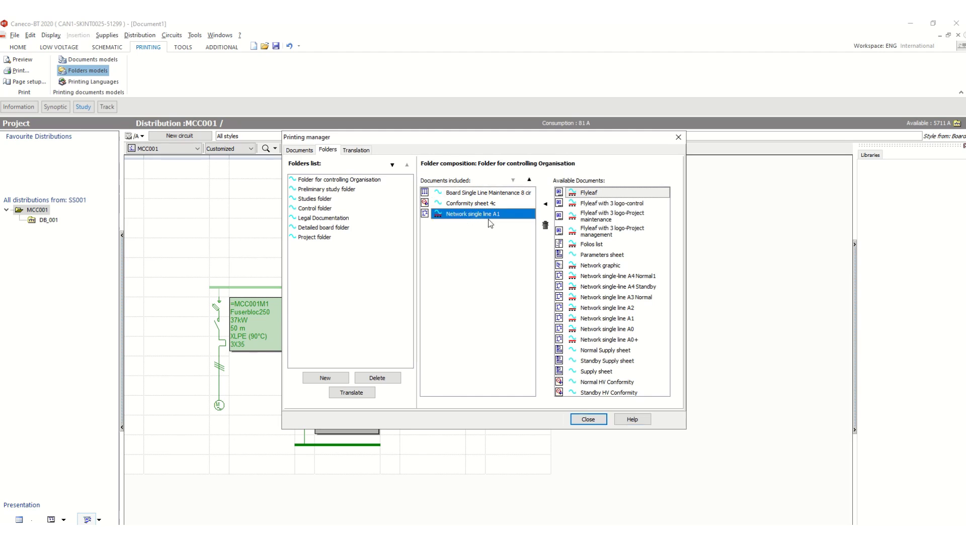
pyautogui.click(545, 225)
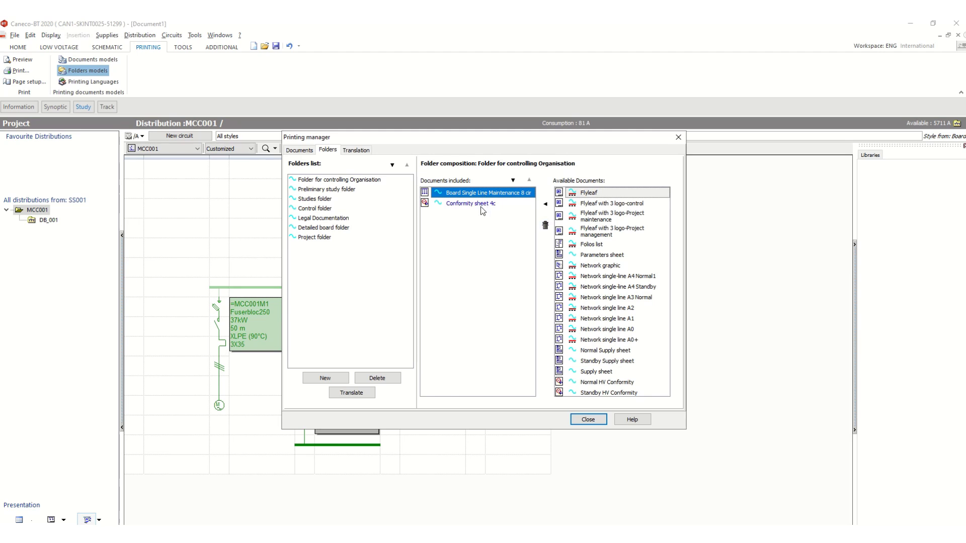
pyautogui.click(588, 419)
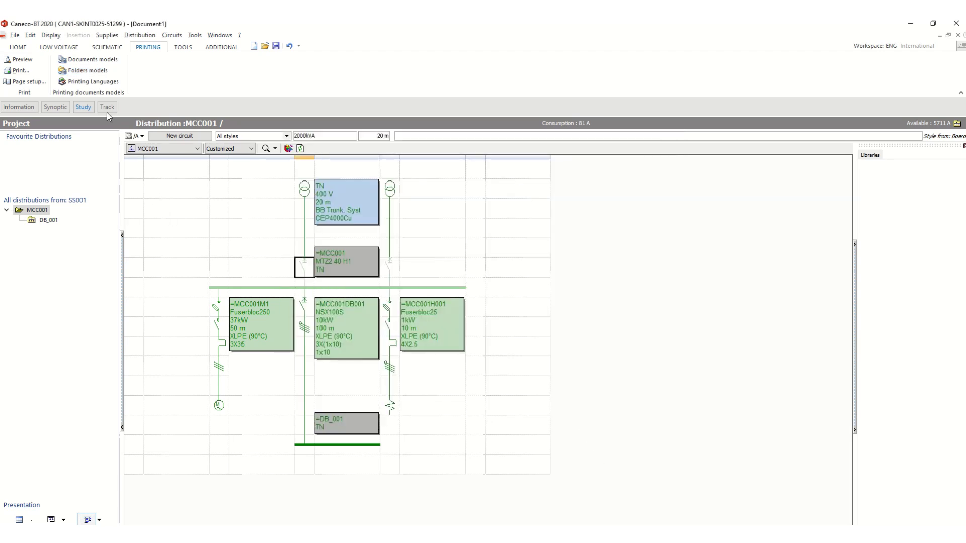
pyautogui.click(27, 81)
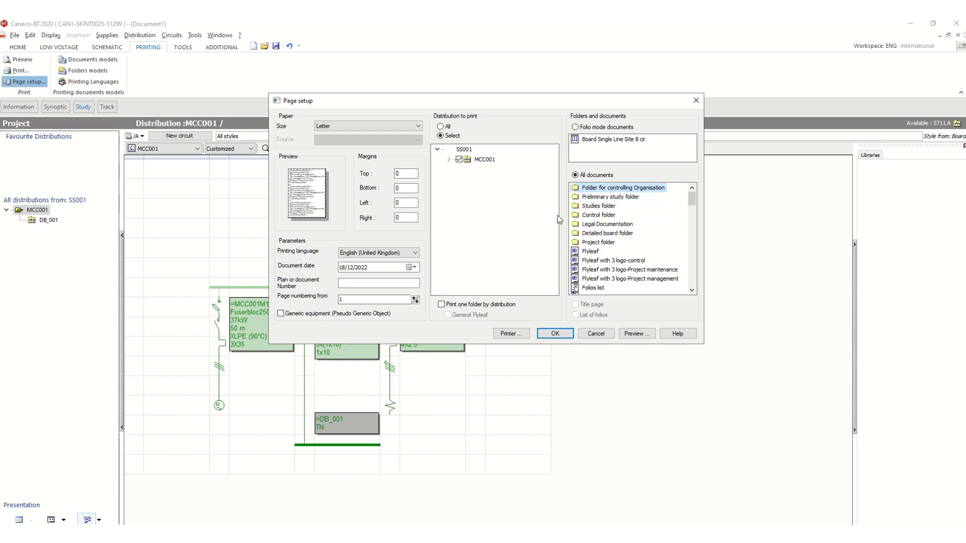
pyautogui.click(635, 333)
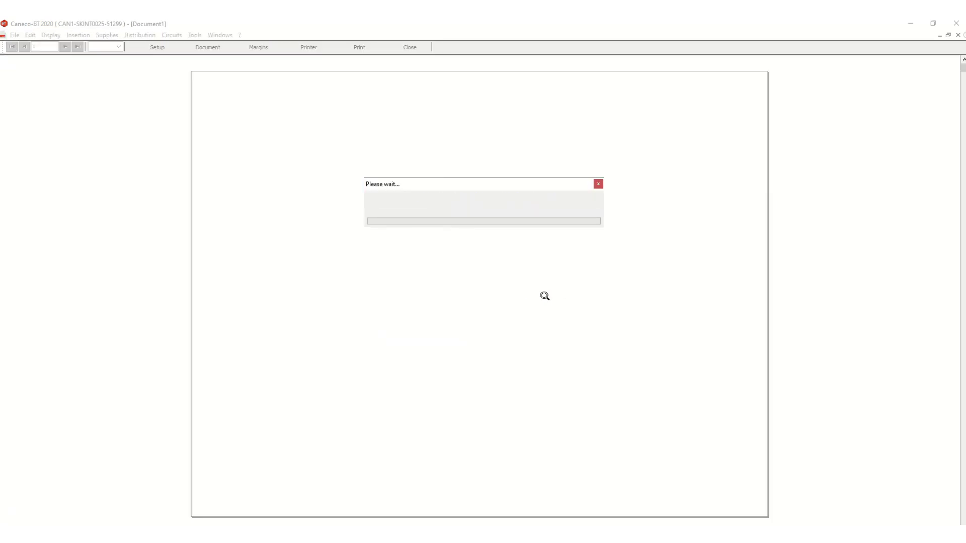
pyautogui.scroll(-2, 937, 517)
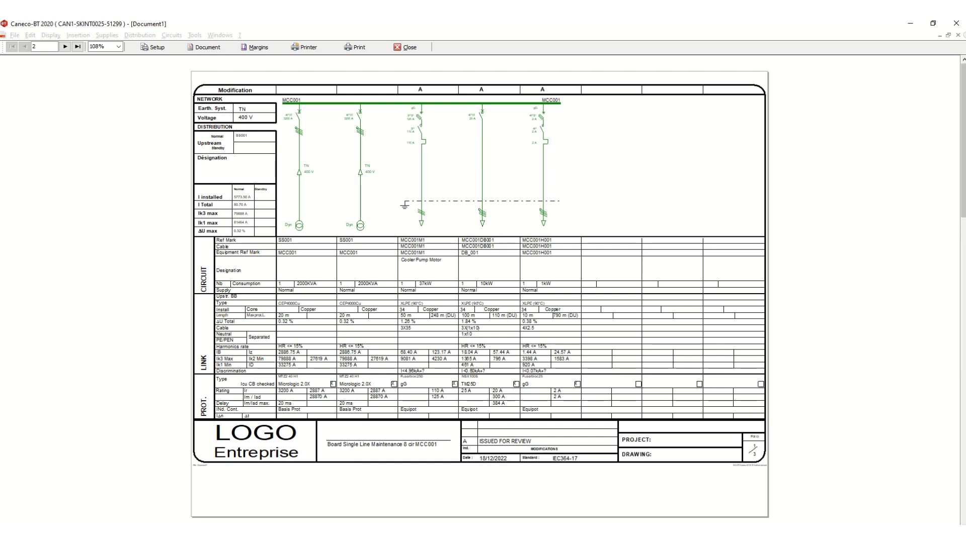
pyautogui.scroll(-2, 479, 294)
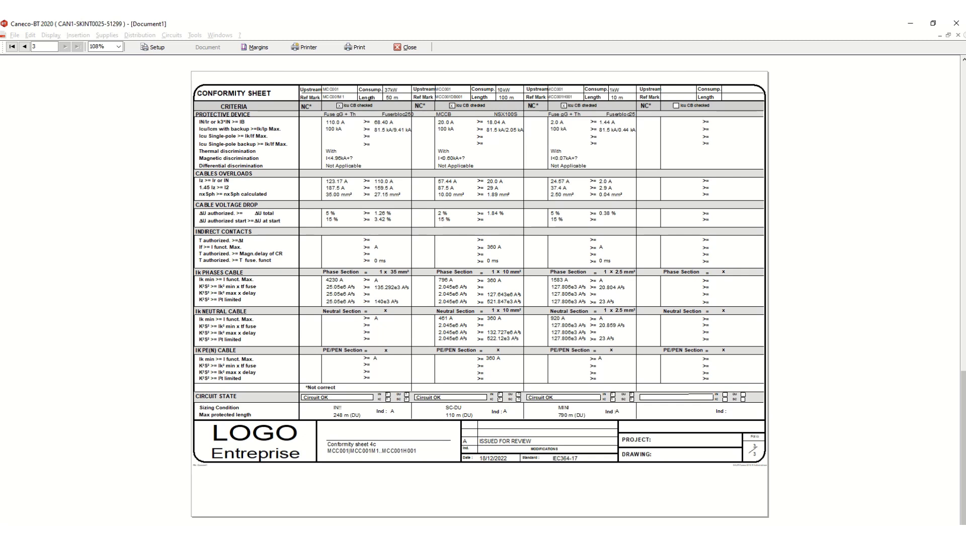
pyautogui.click(407, 48)
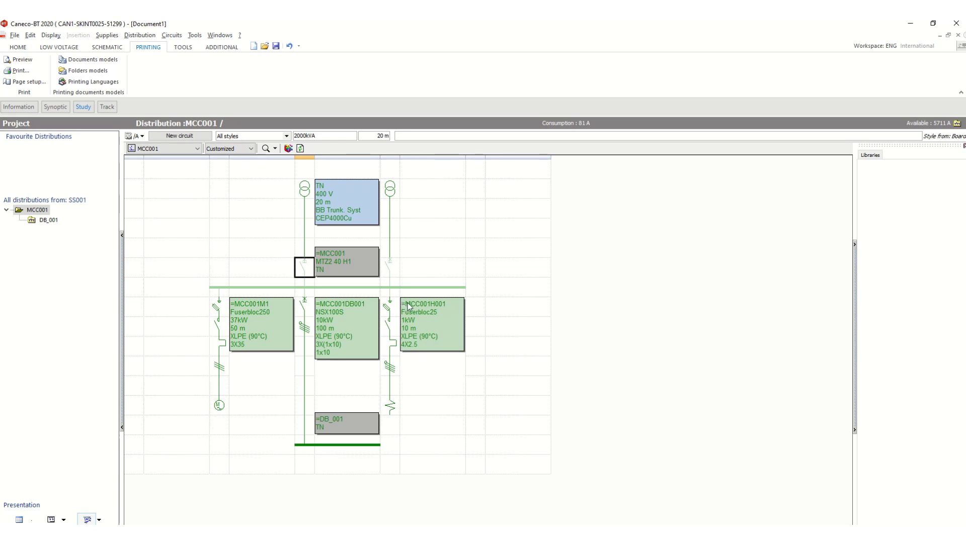
# - Open the MCC001M1 Cooler Pump Motor circuit sheet and set its phase section to 6 mm²
pyautogui.click(218, 349)
pyautogui.doubleClick(219, 349)
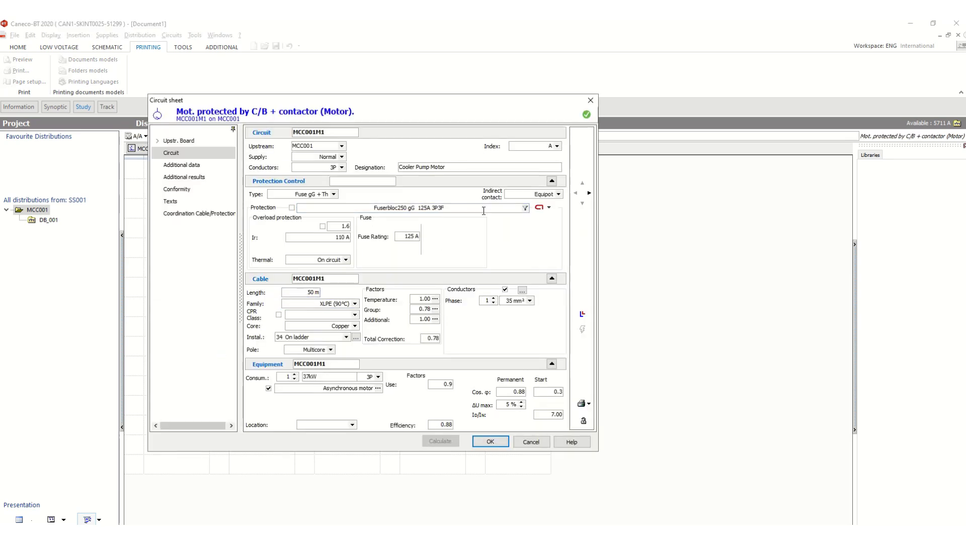
pyautogui.click(522, 292)
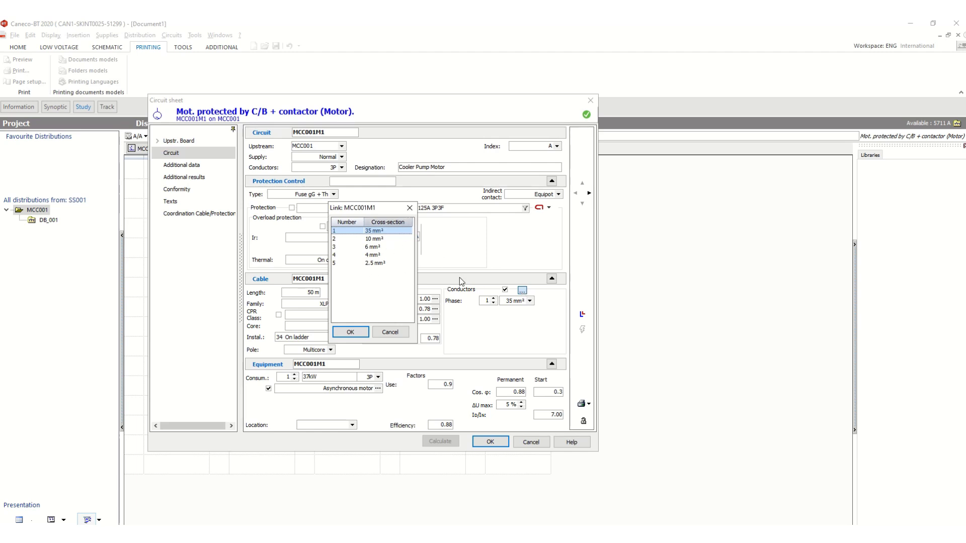
pyautogui.click(517, 304)
pyautogui.click(530, 301)
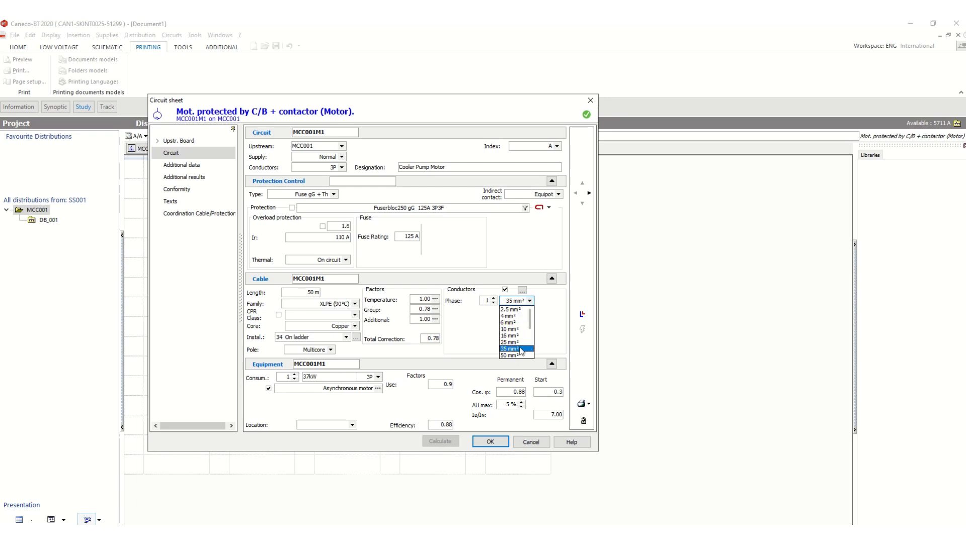
pyautogui.click(510, 322)
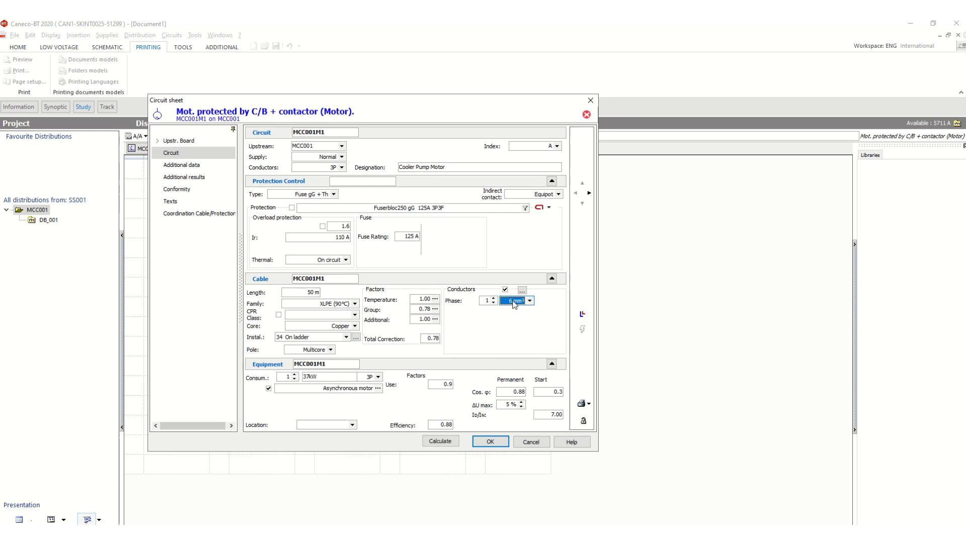
# - Recalculate the circuit, dismiss the C49 too-small error and C84 warning, and apply
pyautogui.click(442, 442)
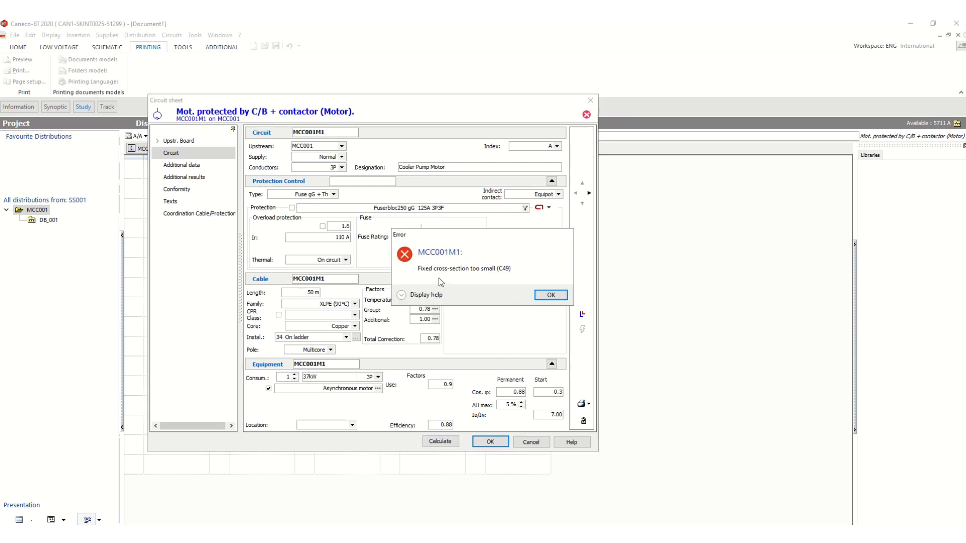
pyautogui.click(551, 296)
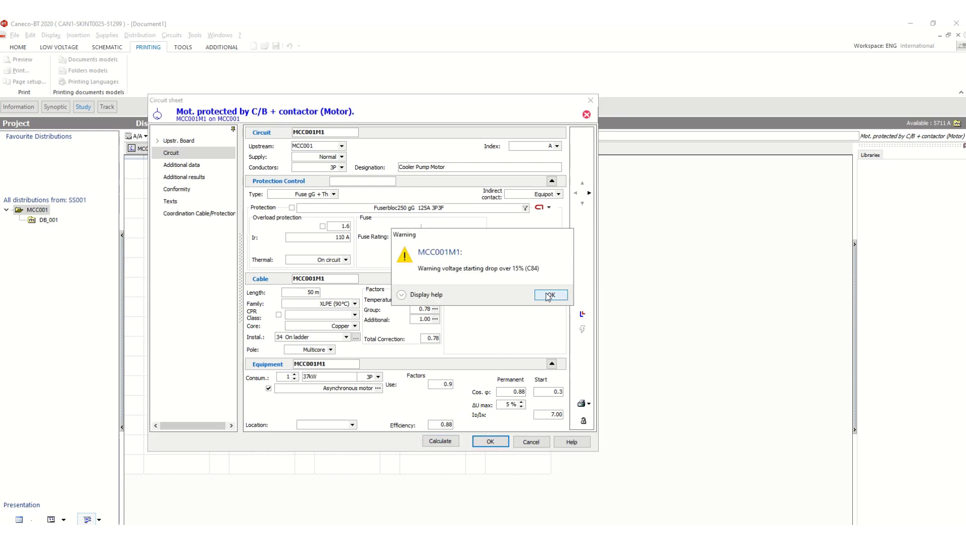
pyautogui.click(548, 299)
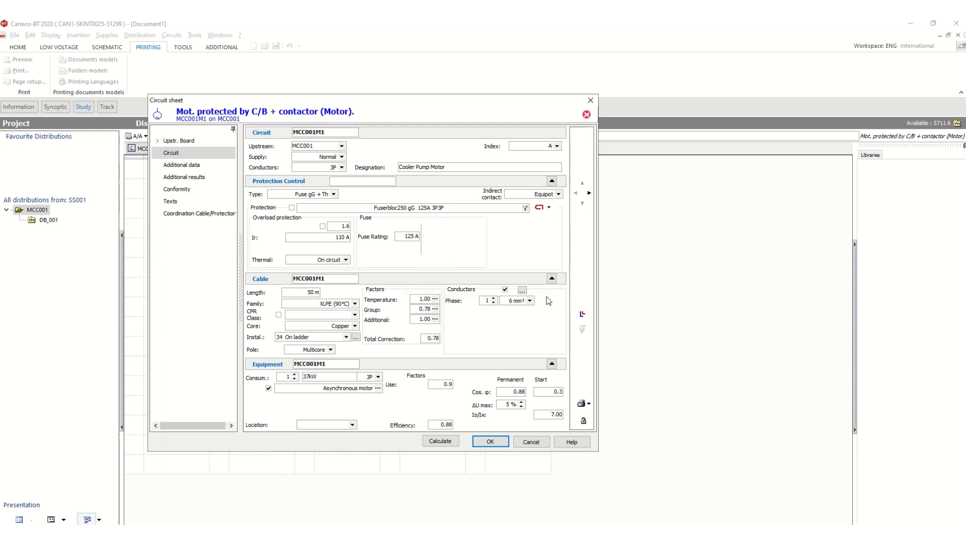
pyautogui.click(489, 443)
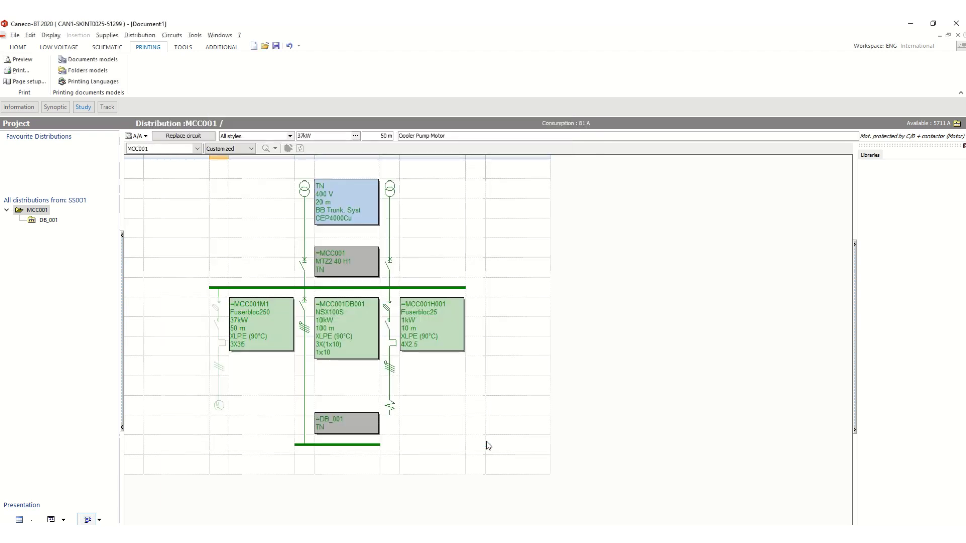
# - Reopen the MCC001M1 circuit sheet and move it aside to uncover the schematic
pyautogui.click(261, 385)
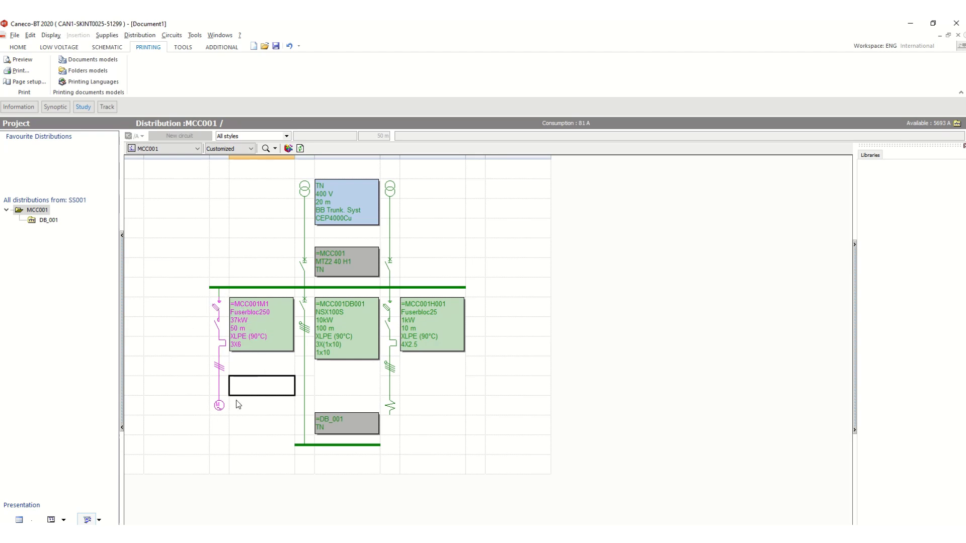
pyautogui.click(224, 346)
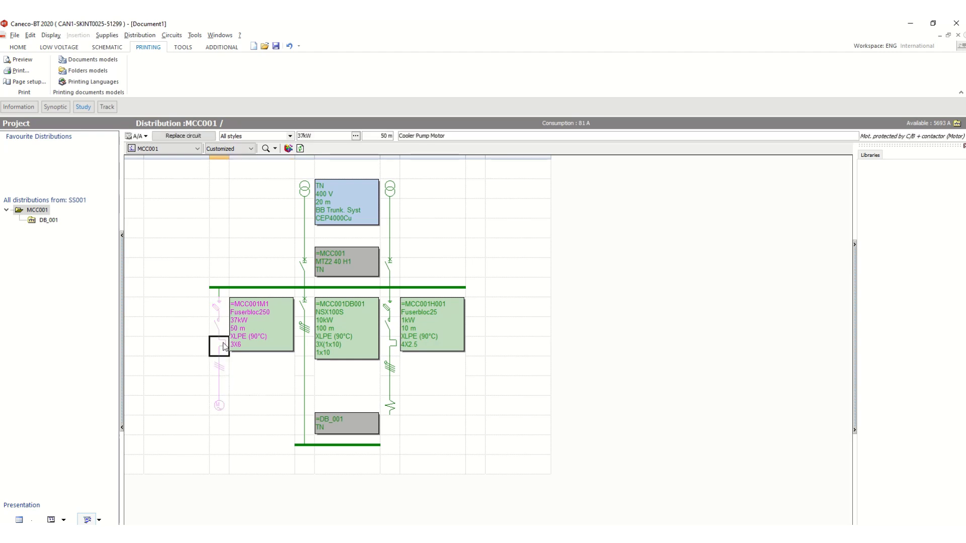
pyautogui.doubleClick(223, 347)
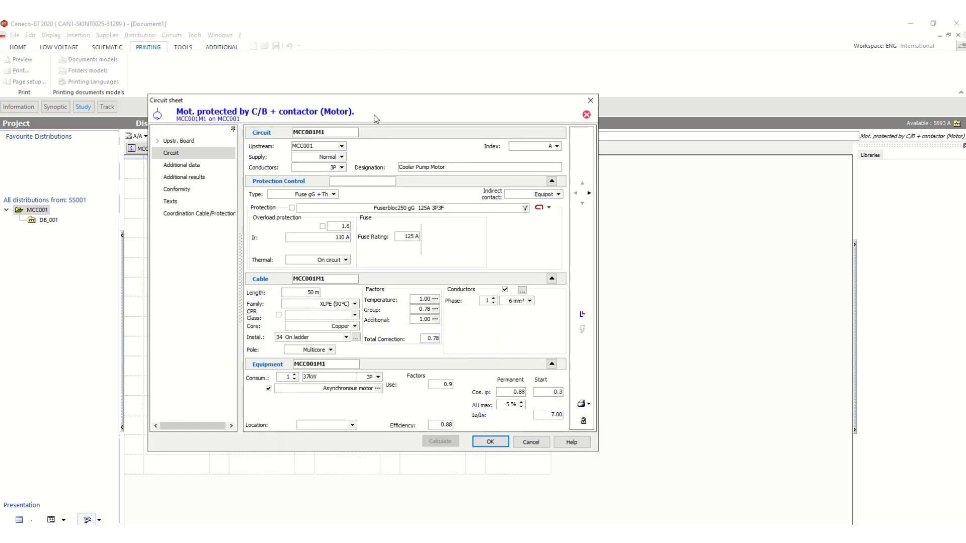
pyautogui.moveTo(375, 105); pyautogui.dragTo(604, 136)
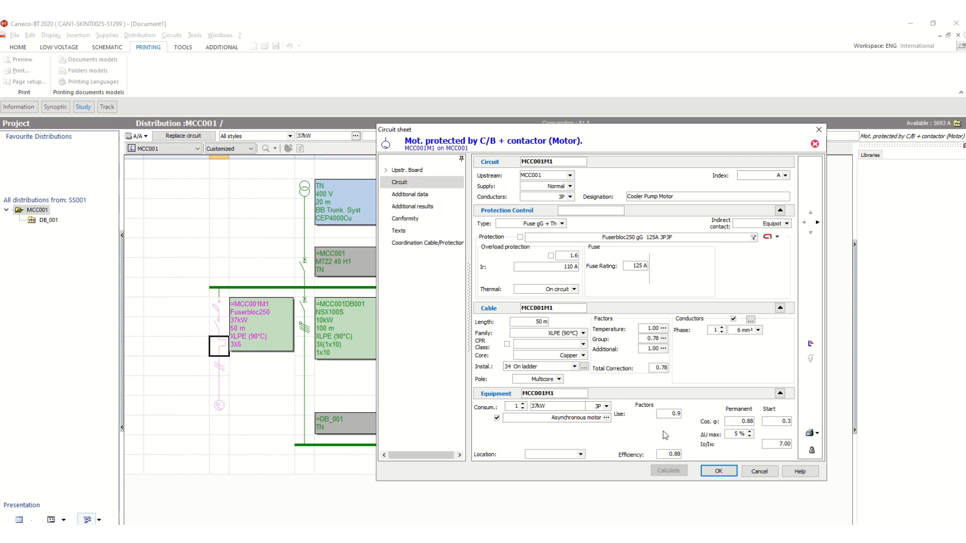
# - Set the phase section back to 35 mm², recalculate without errors, and apply
pyautogui.click(758, 330)
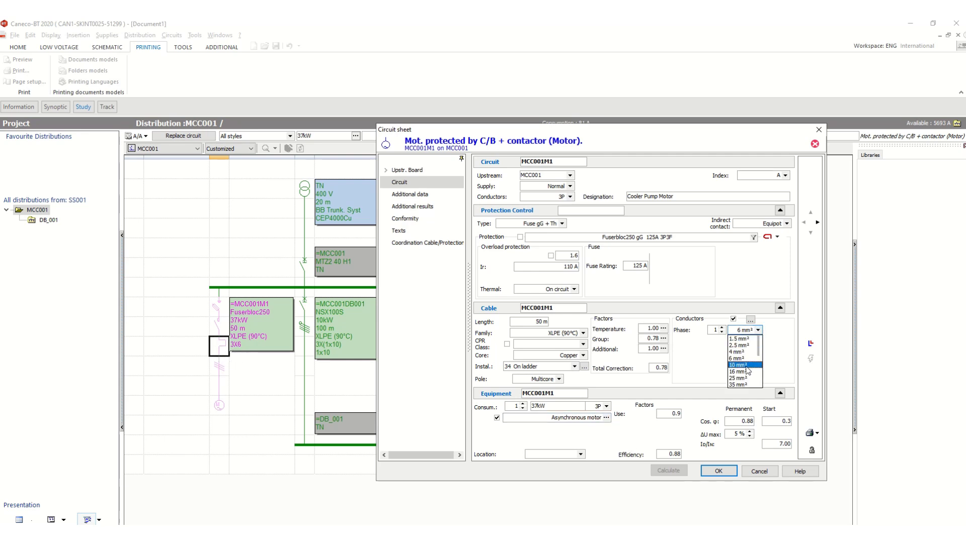
pyautogui.click(743, 386)
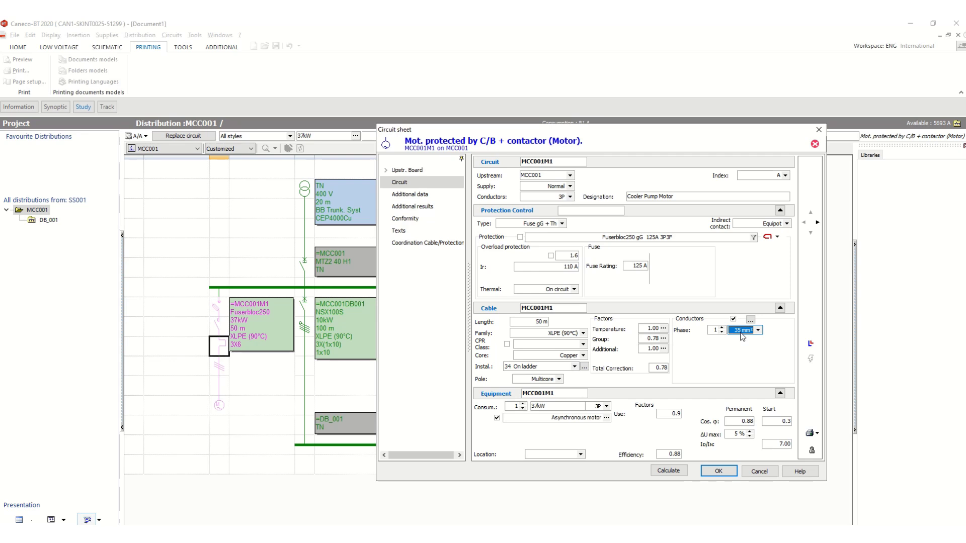
pyautogui.click(726, 473)
pyautogui.click(718, 470)
pyautogui.click(249, 386)
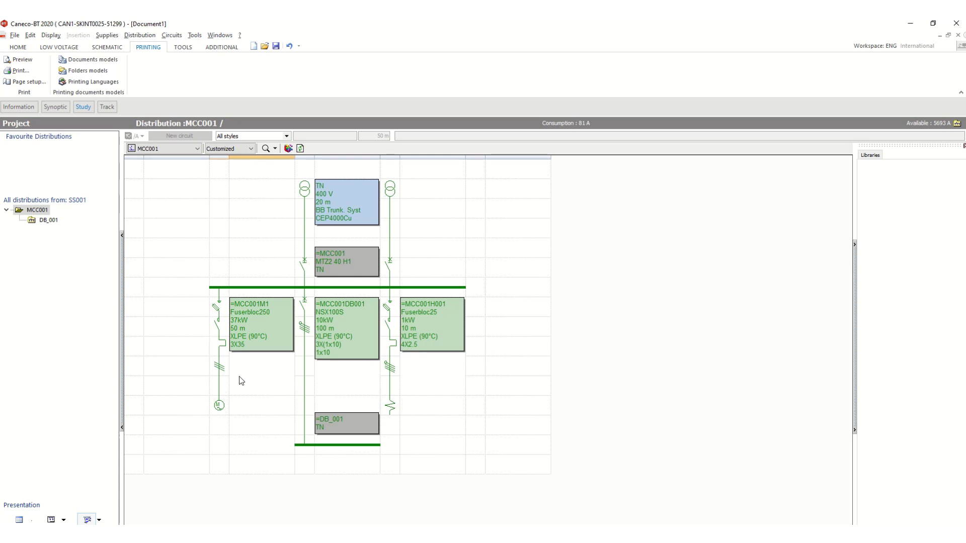